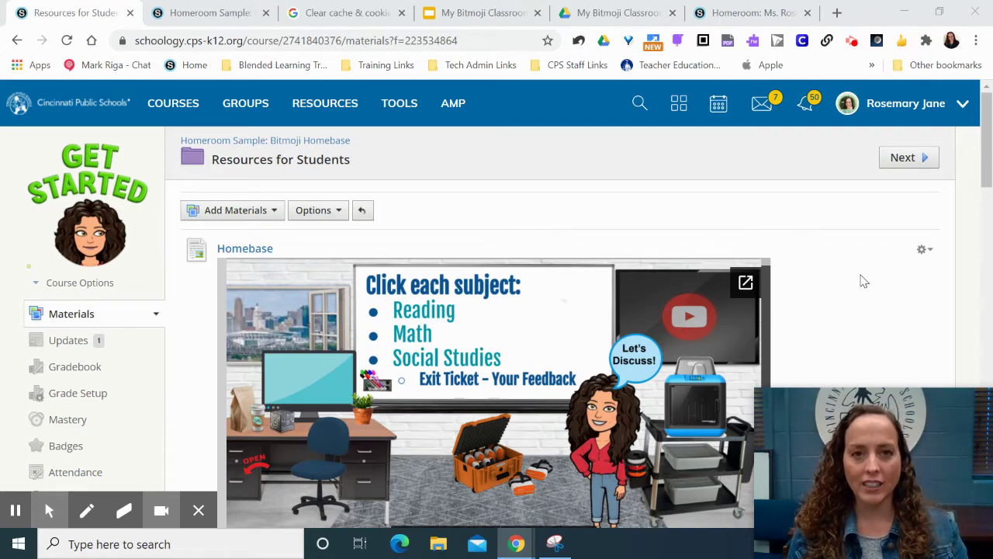
# Review the support reply on the looped embed error, the cache-clearing instructions and the Homebase pages in the sample course
pyautogui.click(555, 544)
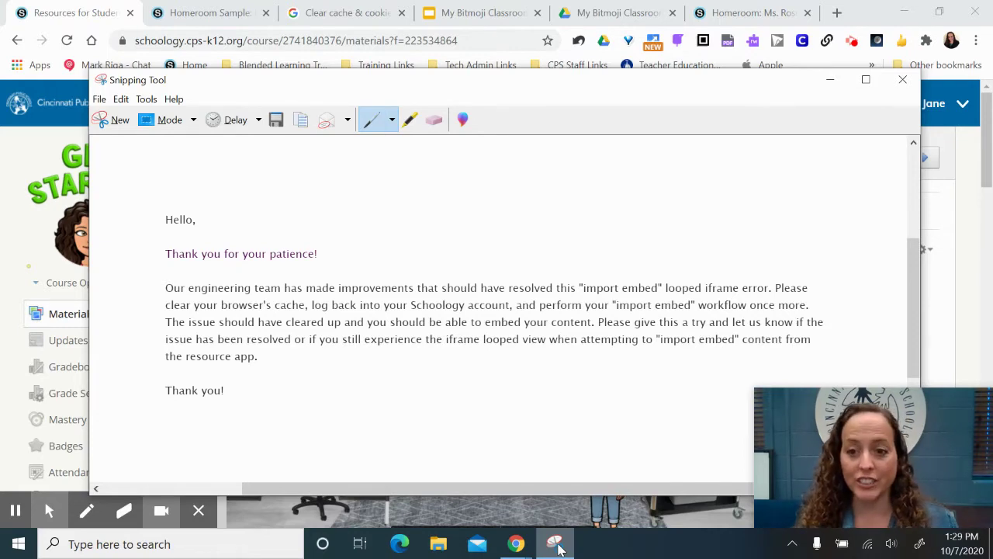
pyautogui.click(322, 9)
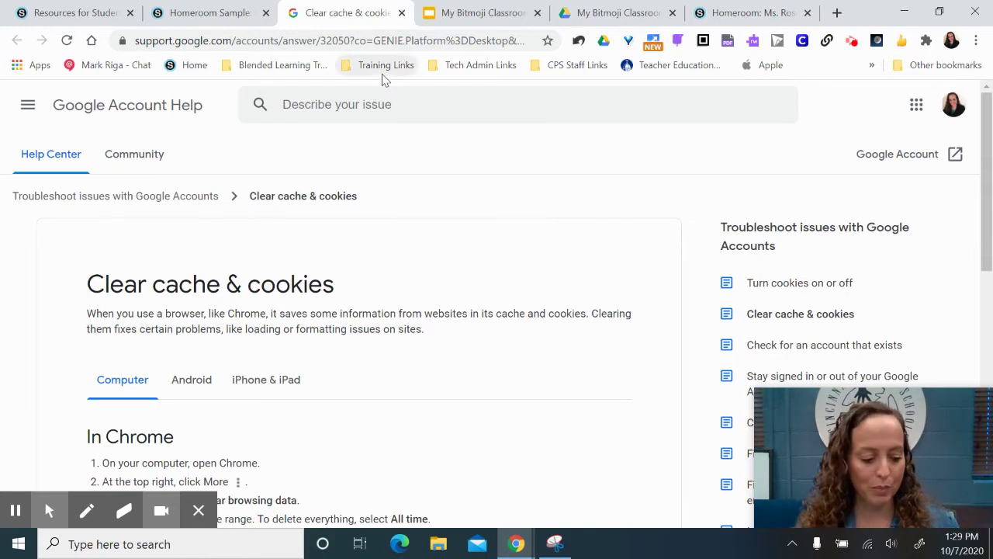
pyautogui.click(101, 12)
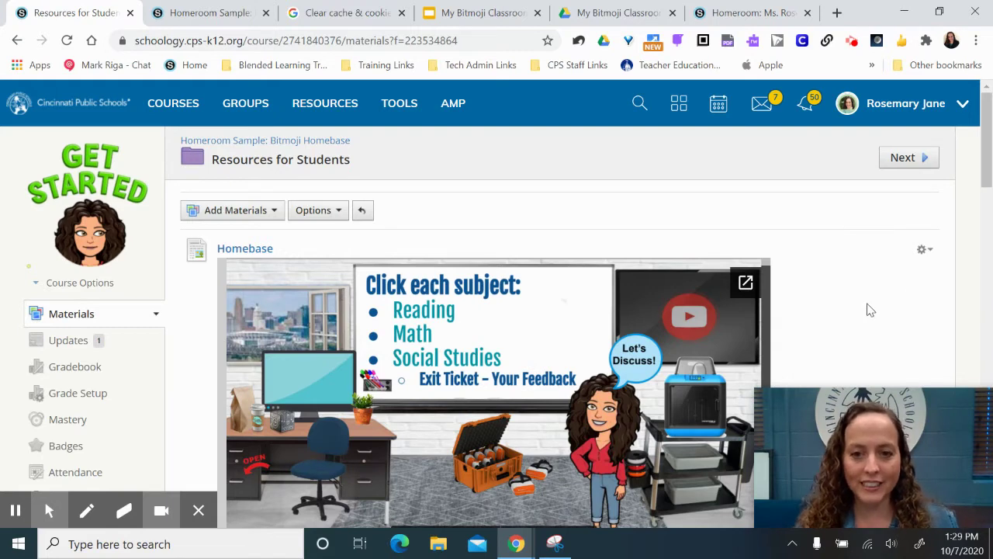
pyautogui.scroll(-1, 867, 308)
pyautogui.scroll(1, 816, 301)
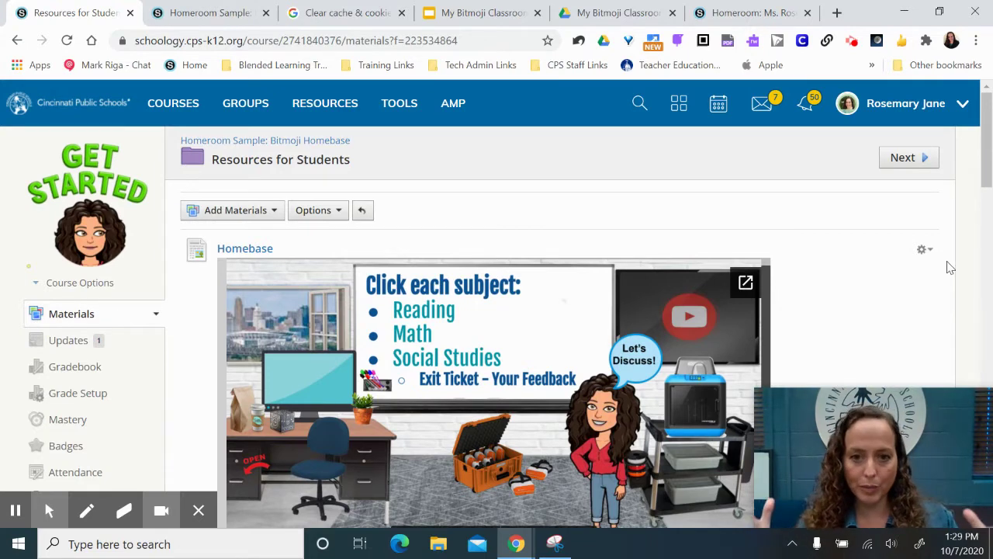
pyautogui.scroll(-1, 827, 303)
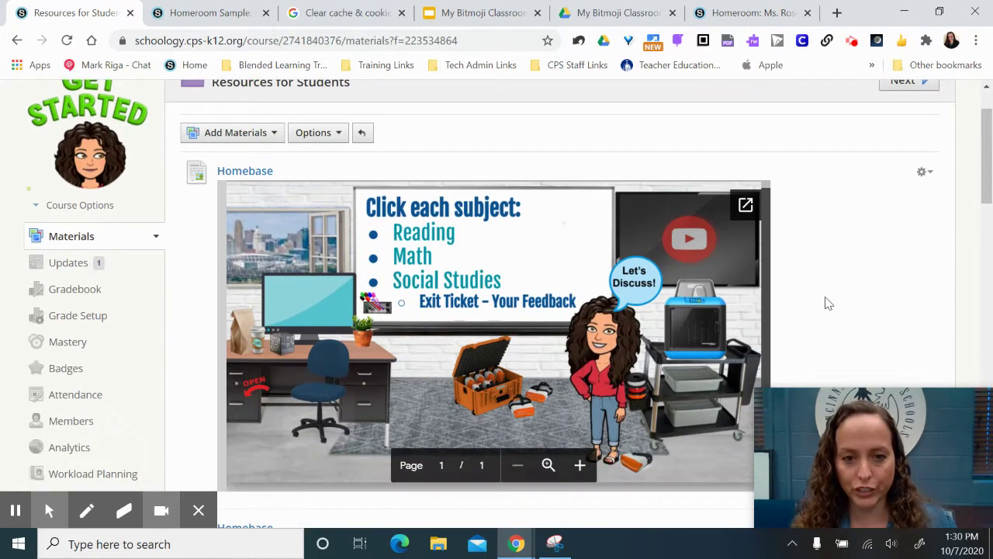
pyautogui.scroll(1, 828, 303)
pyautogui.click(185, 12)
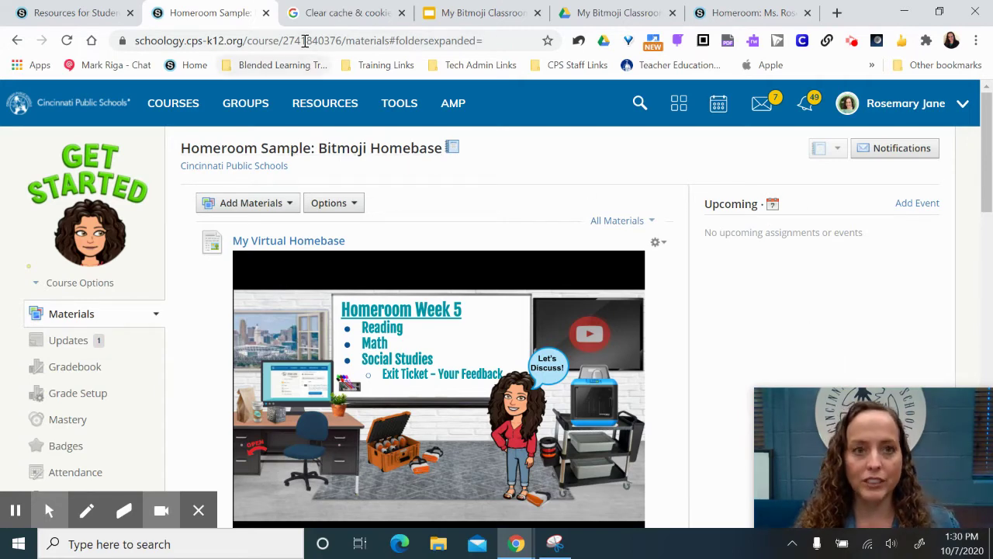
pyautogui.click(38, 19)
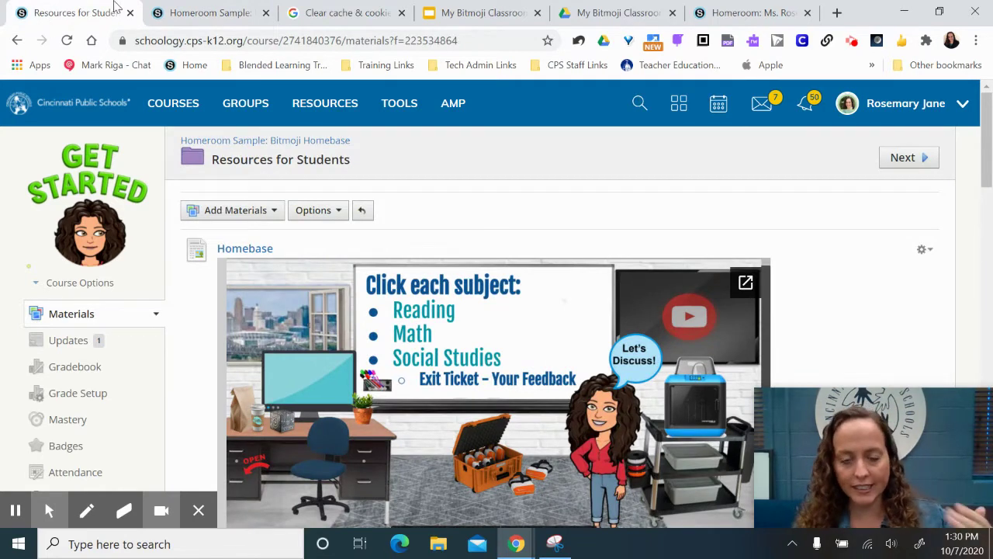
pyautogui.click(332, 14)
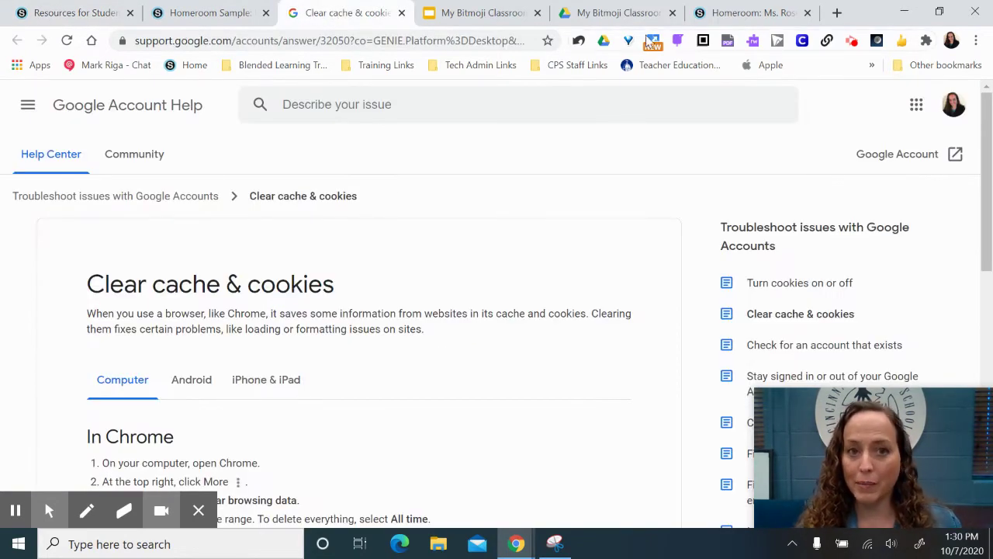
# In the My Bitmoji Classroom slide, move the orange equipment case away from the desk and onto the rug
pyautogui.click(456, 16)
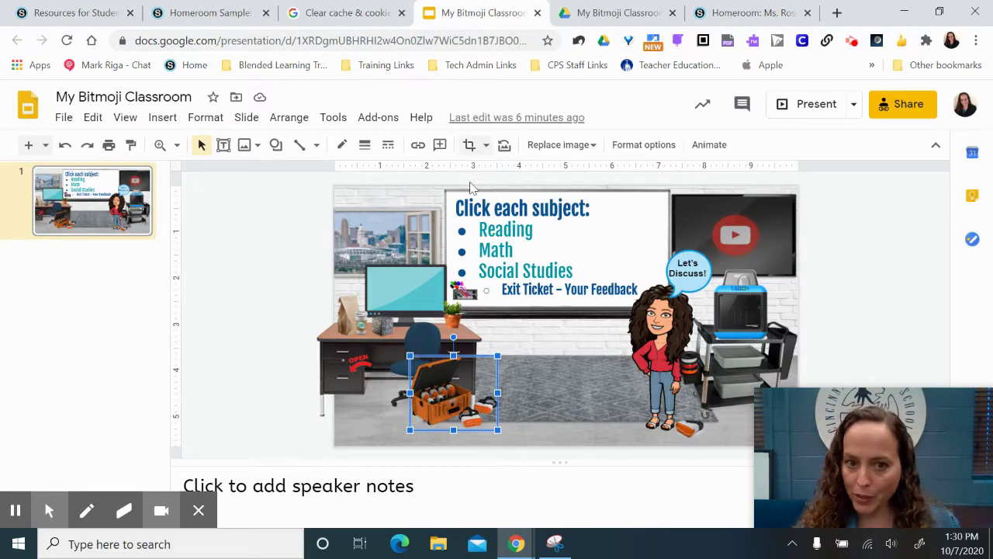
pyautogui.moveTo(439, 372); pyautogui.dragTo(530, 350)
pyautogui.click(610, 374)
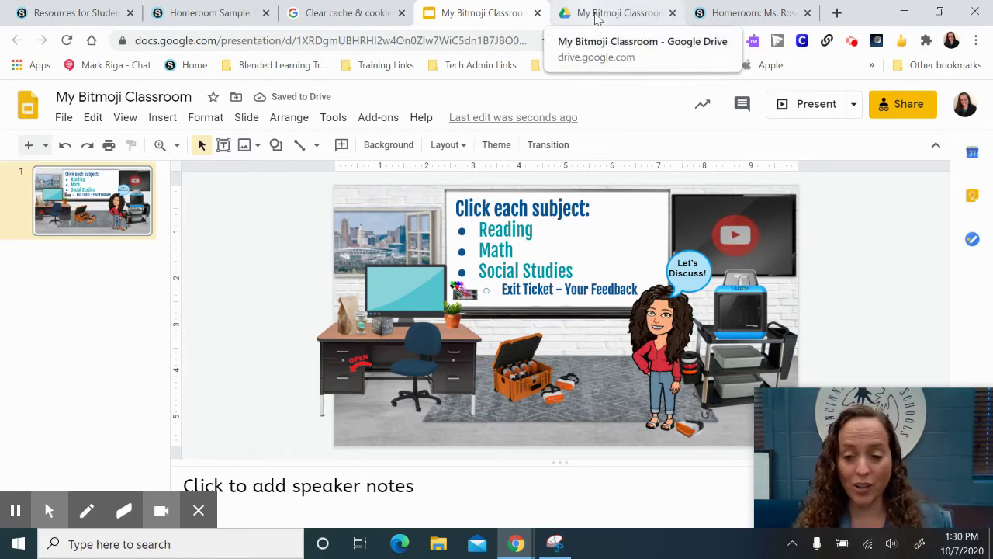
# Start a new page at the start of the homeroom course's materials and title it "Homebase"
pyautogui.click(747, 12)
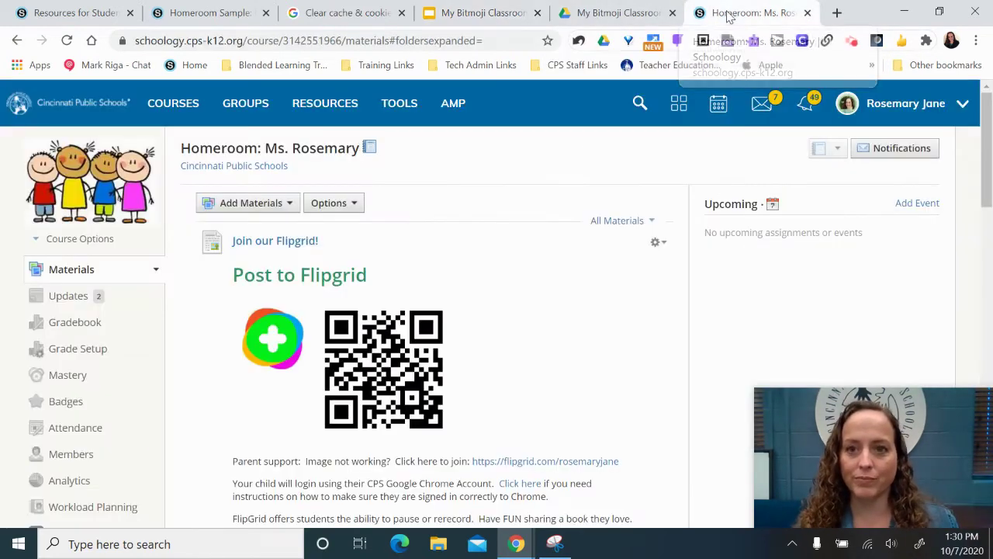
pyautogui.click(200, 224)
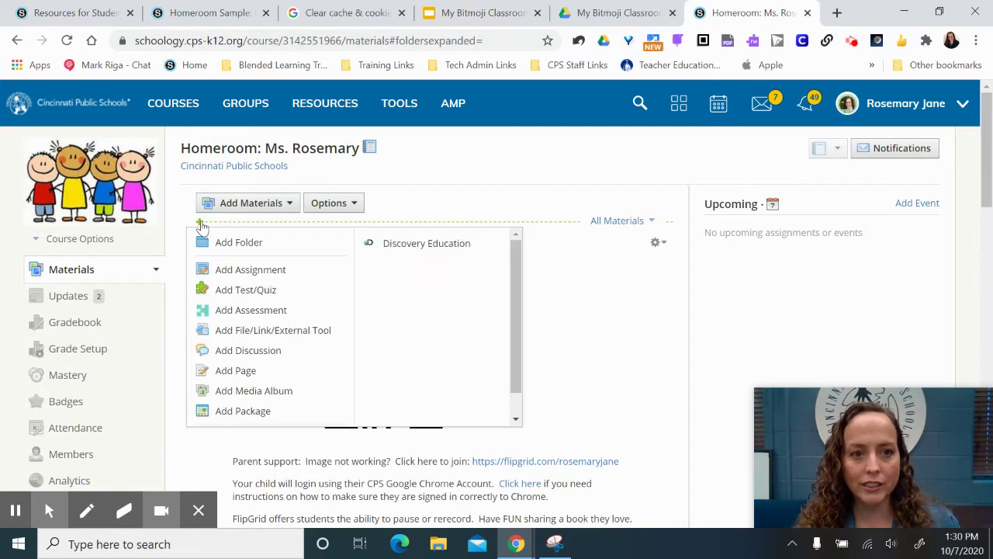
pyautogui.click(248, 372)
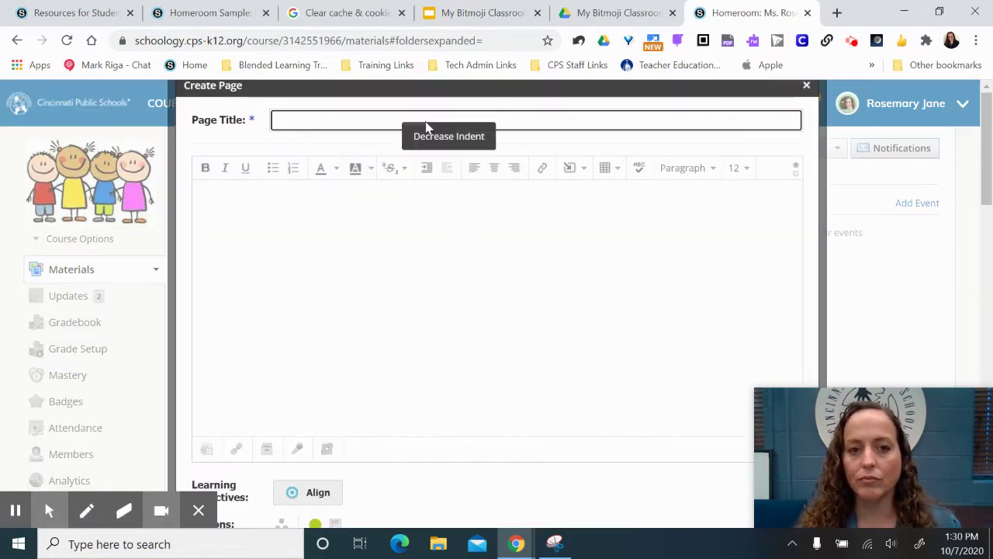
pyautogui.click(406, 116)
pyautogui.click(393, 156)
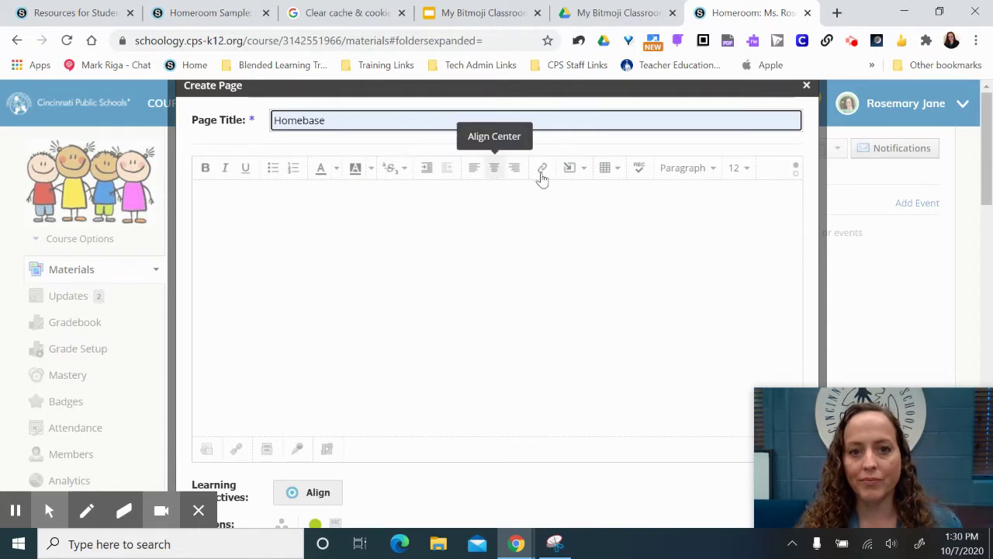
# Search the Google Drive Resource App for "my bitmoji classroom" as content to insert in the page
pyautogui.click(580, 168)
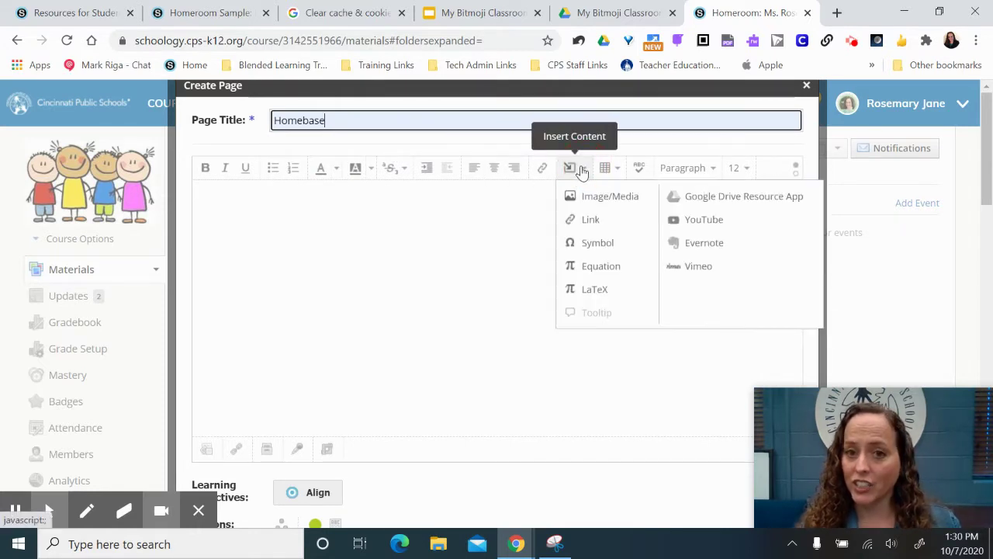
pyautogui.click(701, 200)
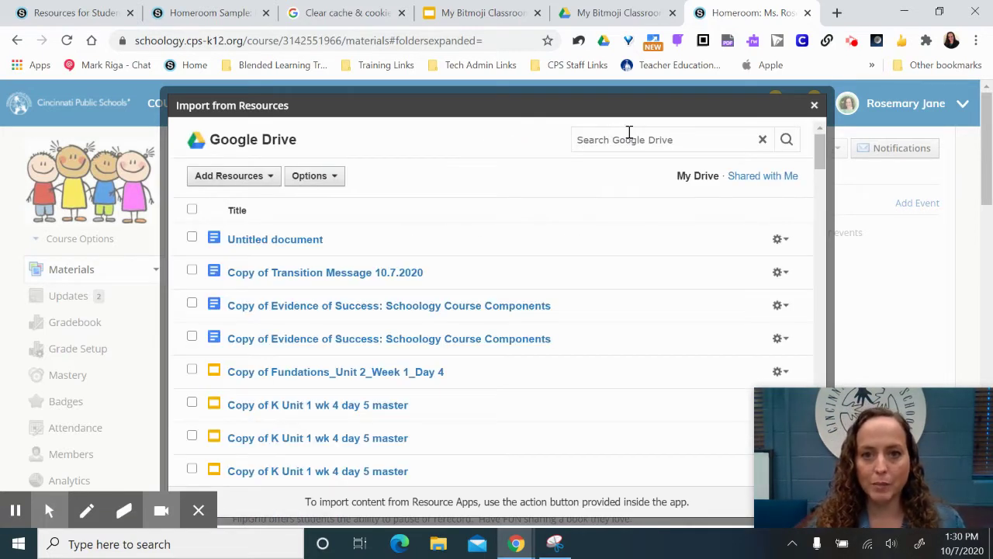
pyautogui.click(632, 139)
pyautogui.write('my b')
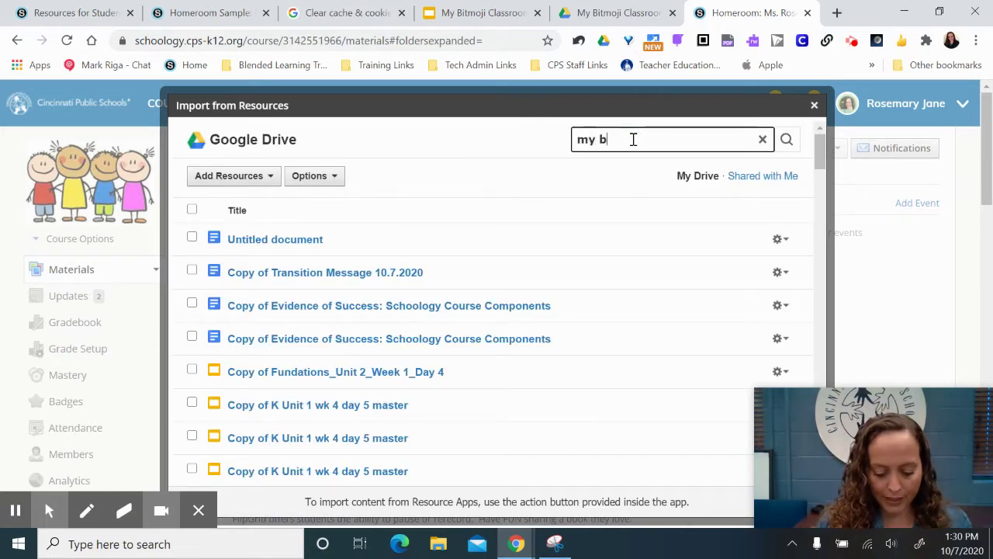
pyautogui.write('itmoji classroom')
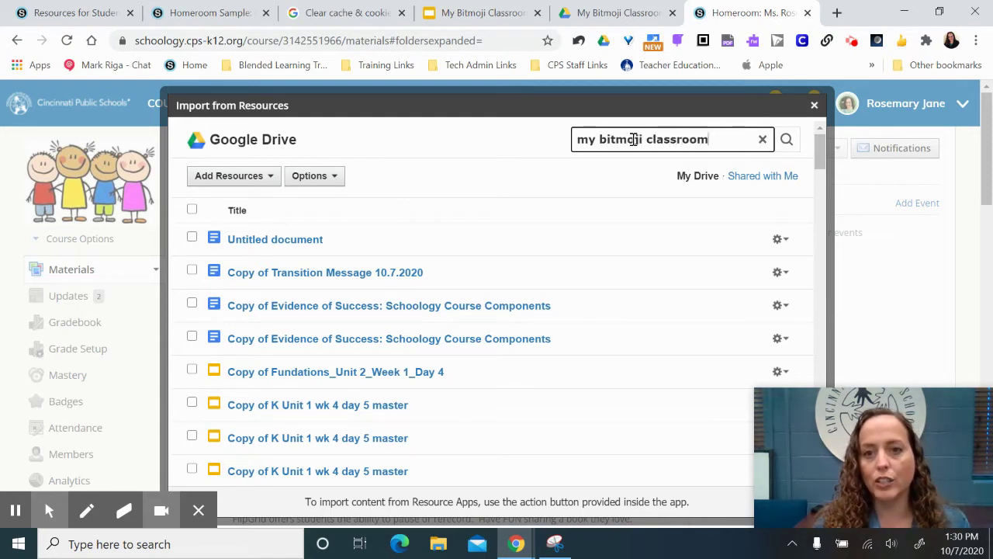
pyautogui.press('Return')
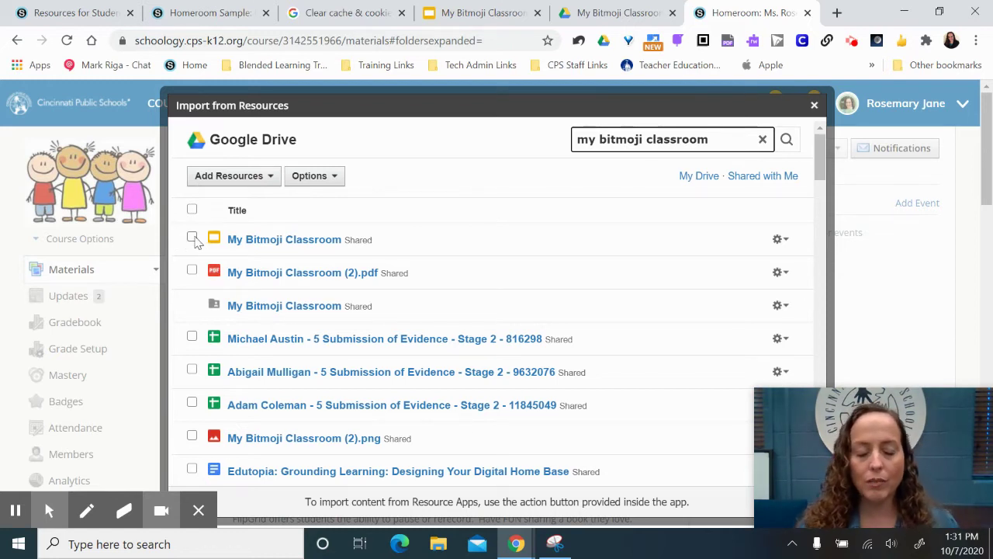
# Import the My Bitmoji Classroom slides file into the page as an embed
pyautogui.click(192, 238)
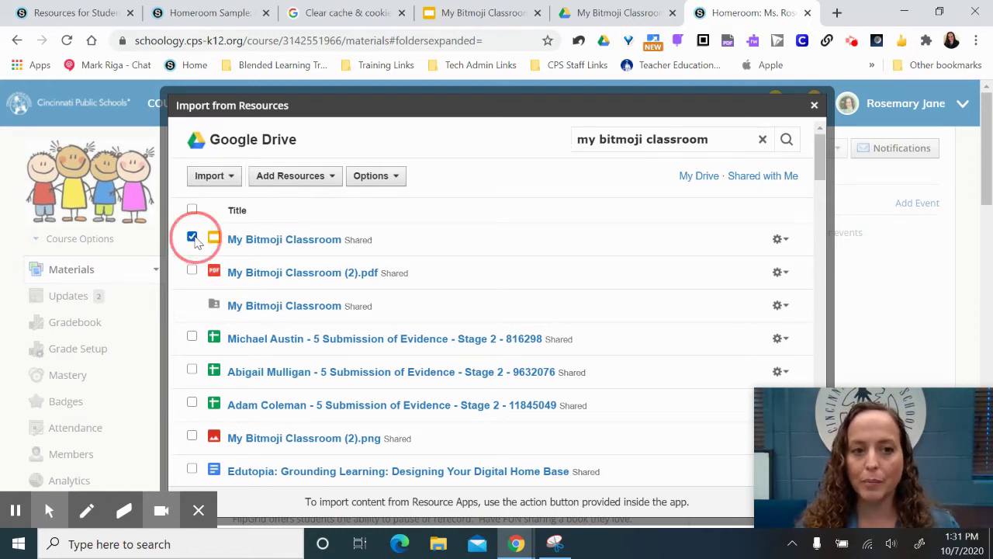
pyautogui.click(212, 179)
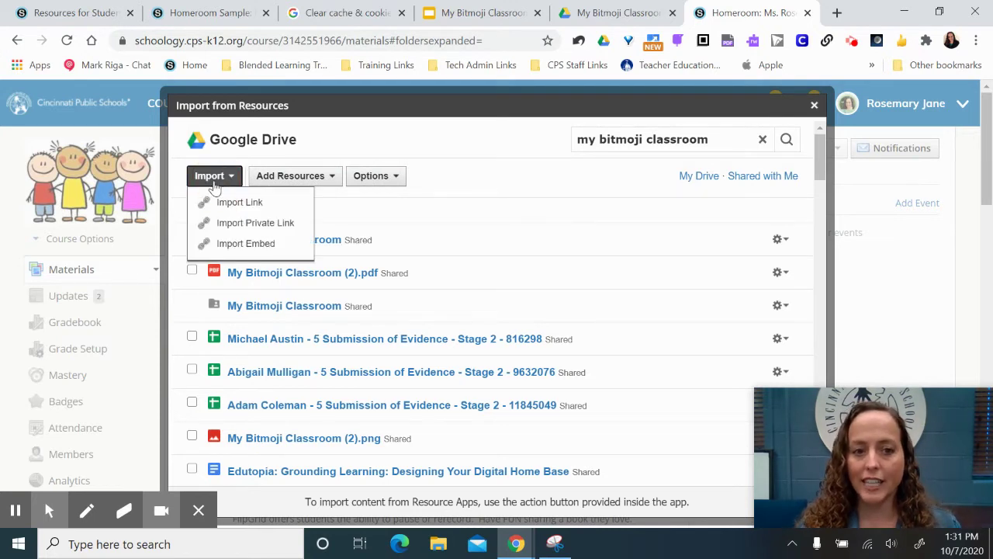
pyautogui.click(230, 245)
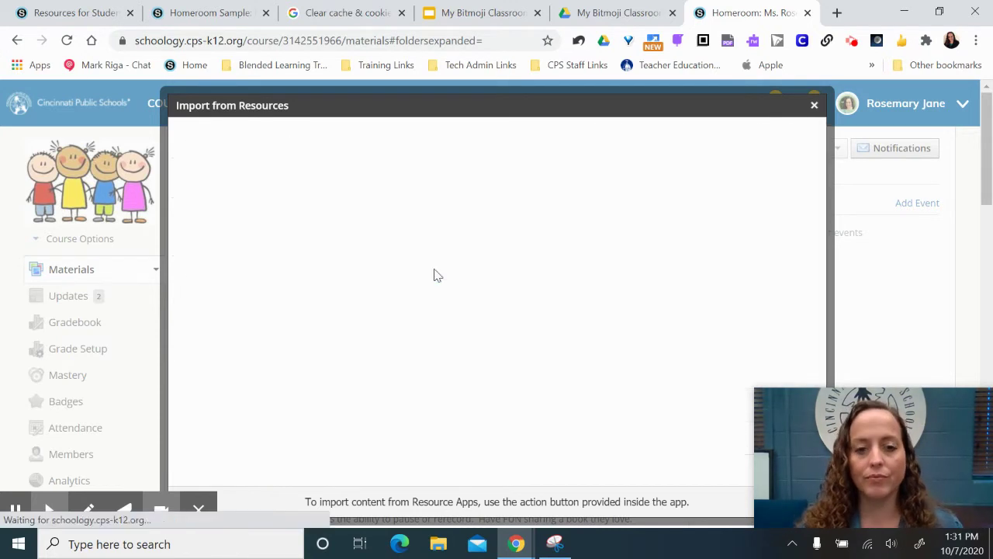
# Remove the blank line above the embedded slide and enlarge the embed frame to beyond the editor's visible width
pyautogui.click(312, 192)
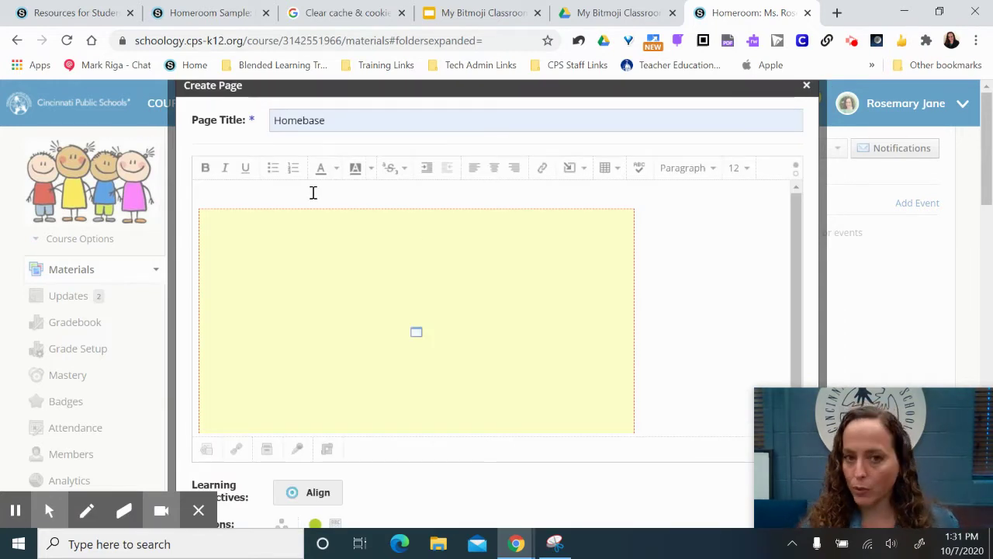
pyautogui.press('Delete')
pyautogui.click(540, 290)
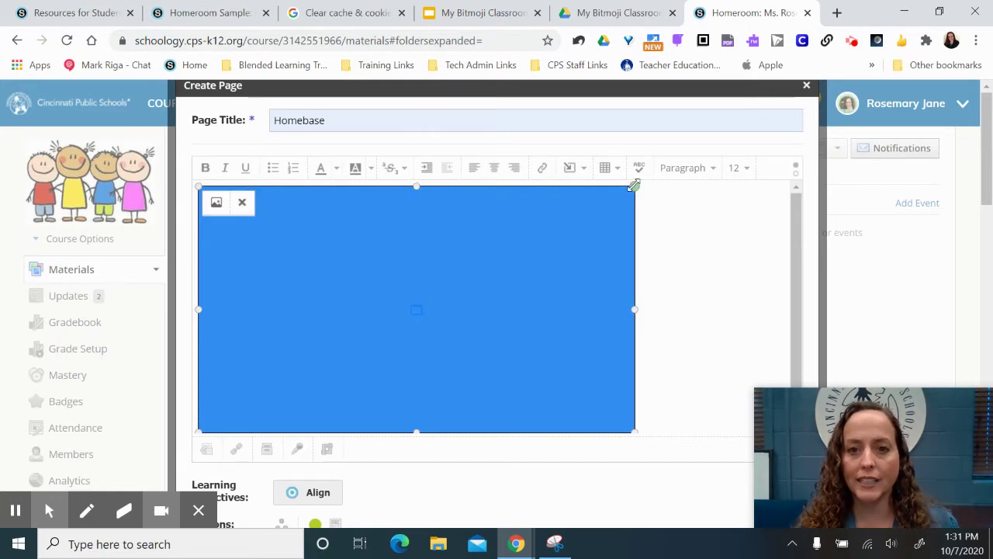
pyautogui.moveTo(634, 190); pyautogui.dragTo(792, 211)
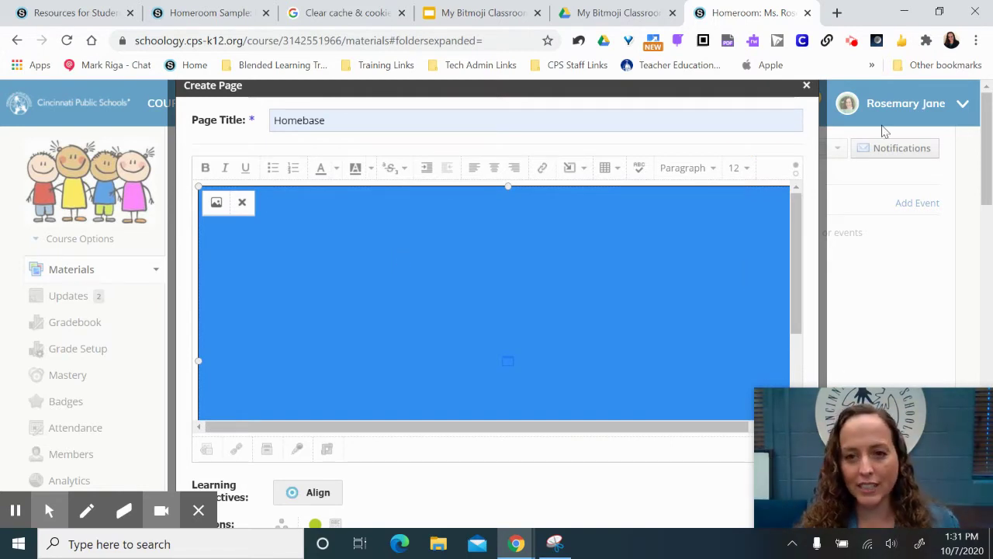
# Turn on inline display for the Homebase page and create it
pyautogui.scroll(-2, 815, 253)
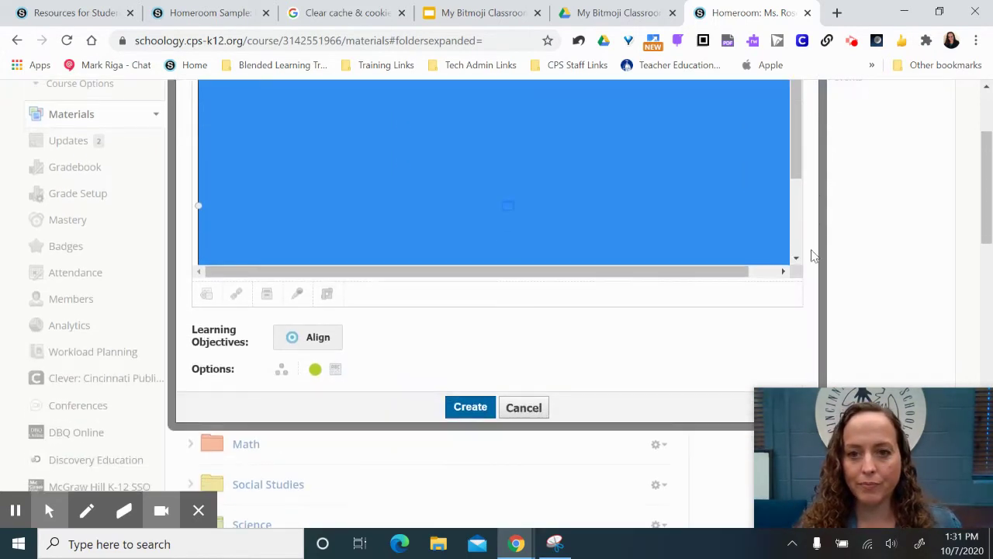
pyautogui.click(337, 370)
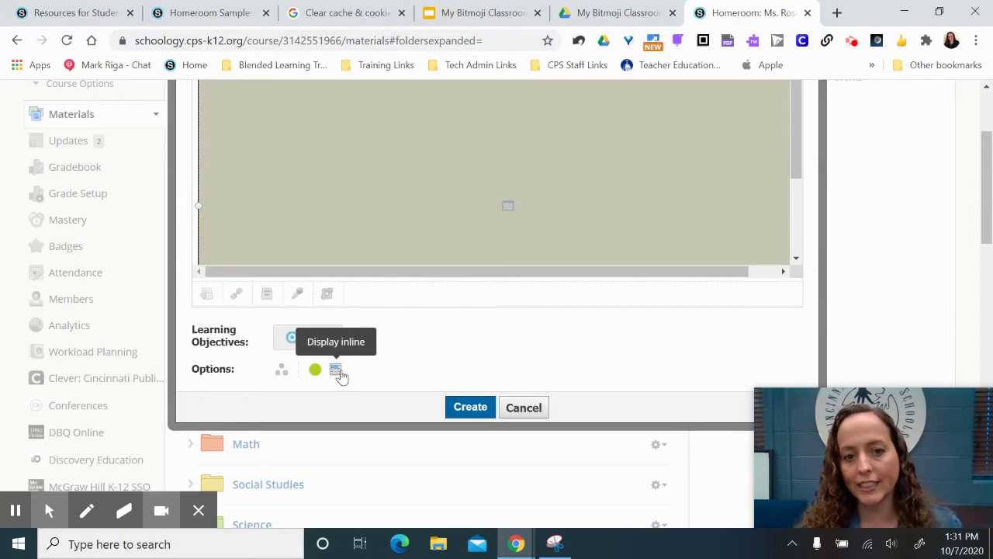
pyautogui.click(459, 408)
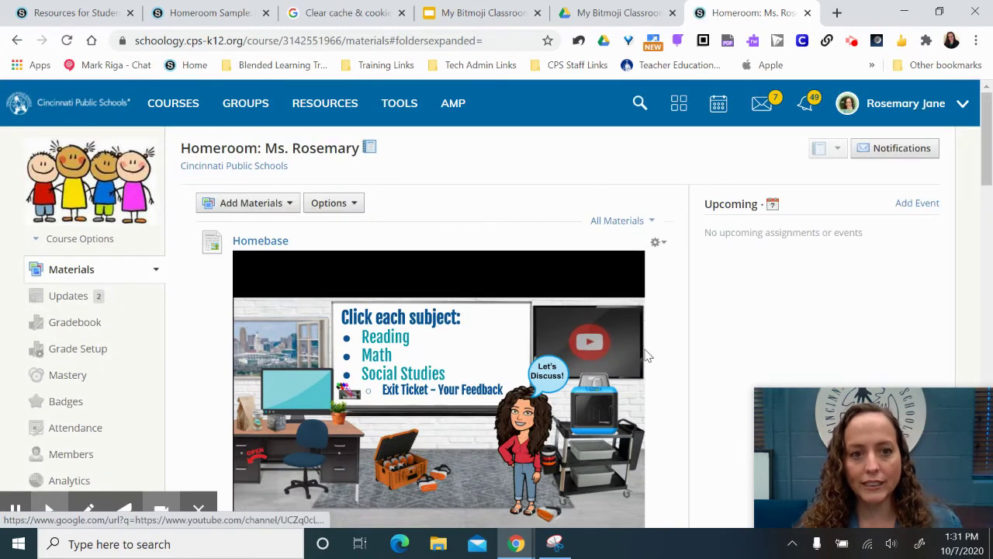
# Examine the embedded Homebase slide in the homeroom course and compare it with the one in Resources for Students
pyautogui.scroll(-1, 680, 355)
pyautogui.scroll(-1, 680, 355)
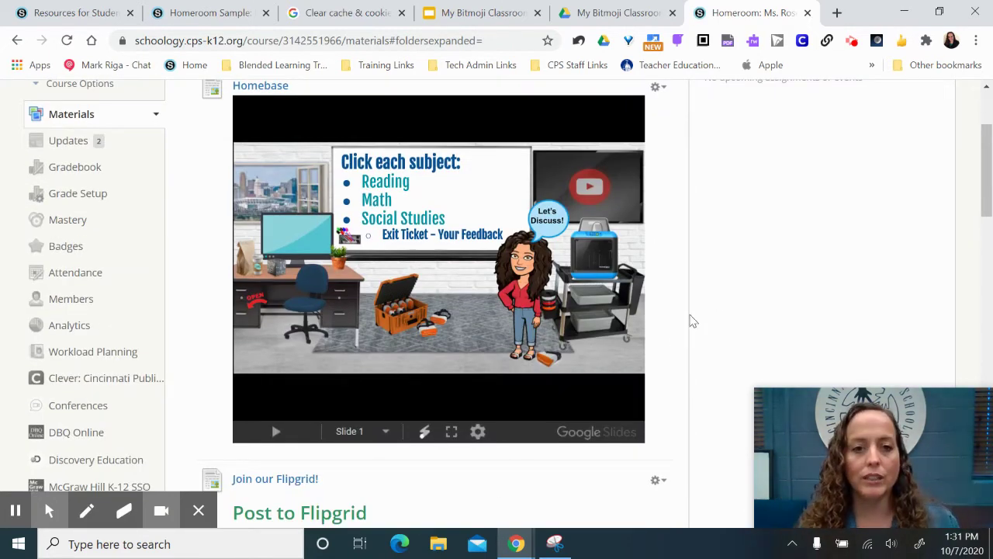
pyautogui.click(78, 16)
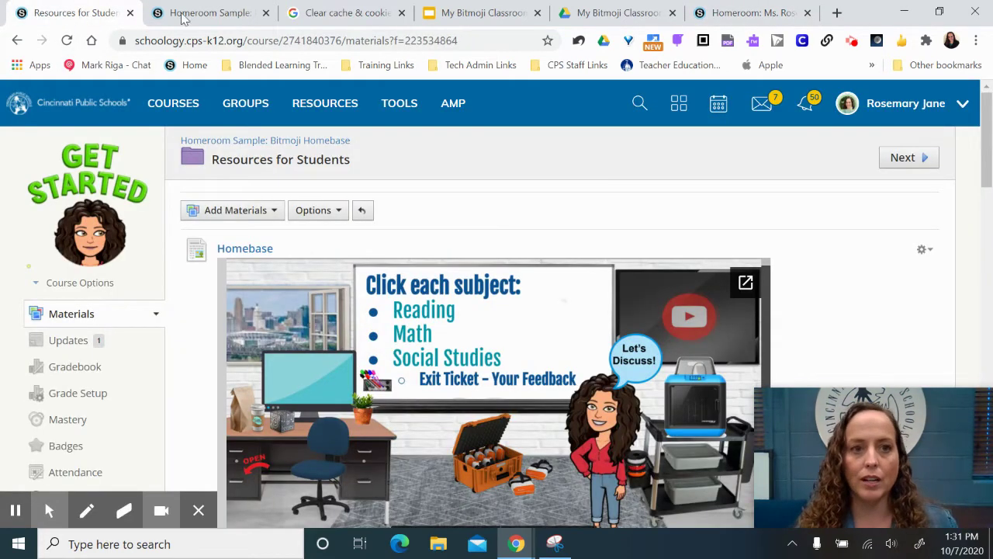
pyautogui.click(721, 17)
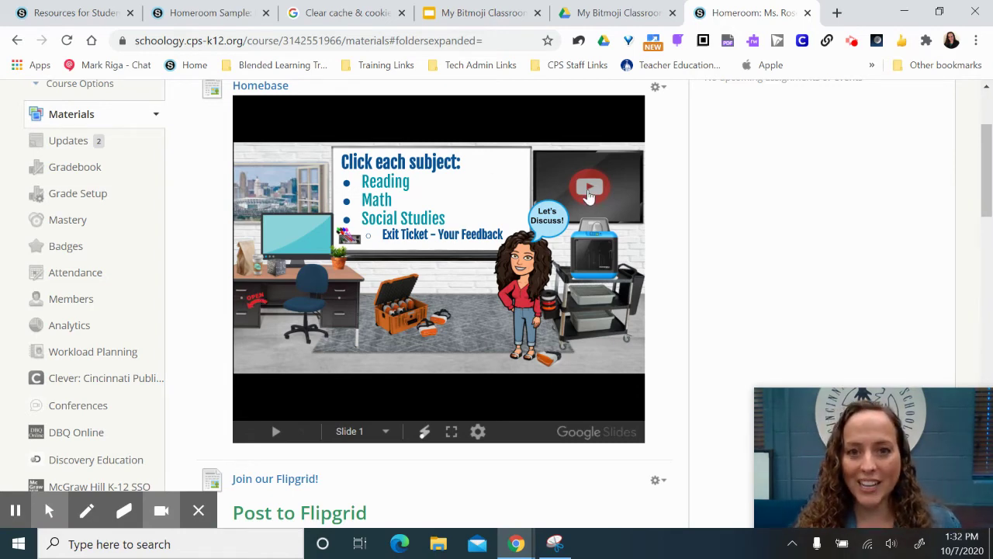
pyautogui.scroll(2, 753, 236)
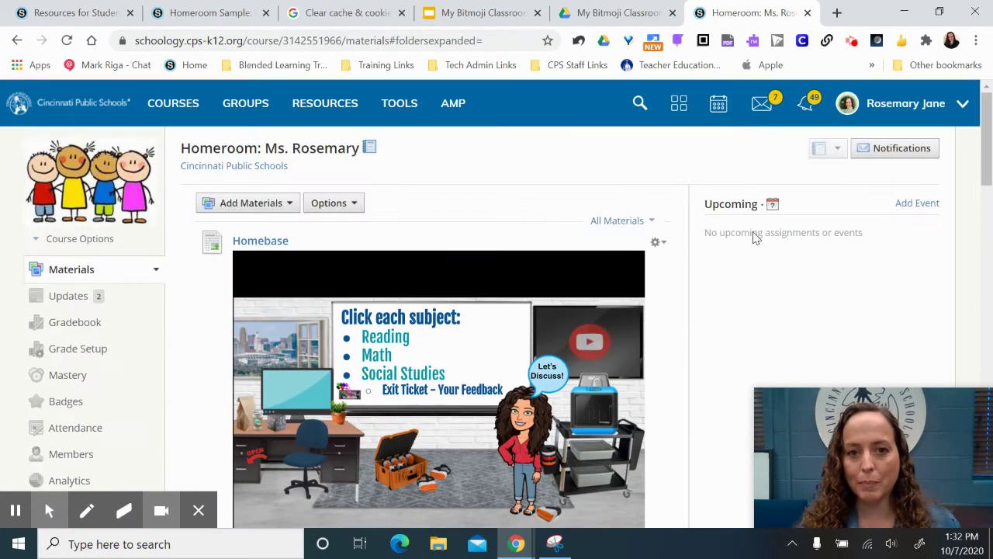
pyautogui.click(105, 14)
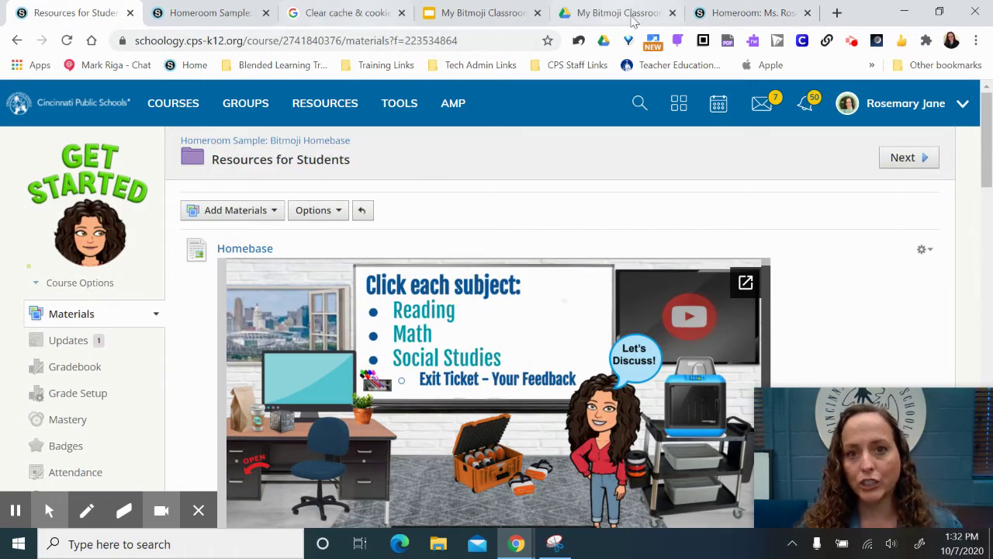
# Open the "Updates not published" page in the homeroom course for editing
pyautogui.click(749, 14)
pyautogui.scroll(-10, 789, 277)
pyautogui.scroll(-4, 792, 279)
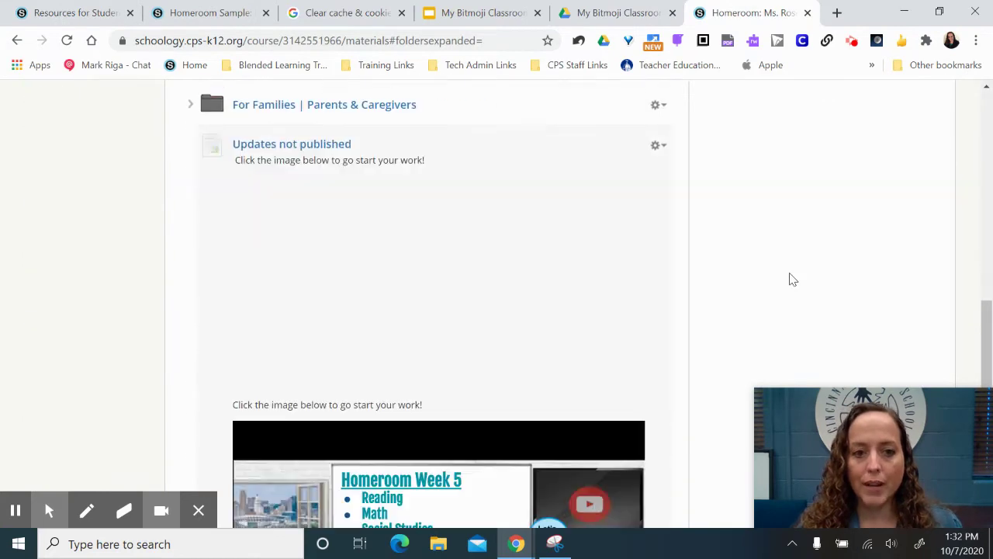
pyautogui.click(657, 146)
pyautogui.click(661, 169)
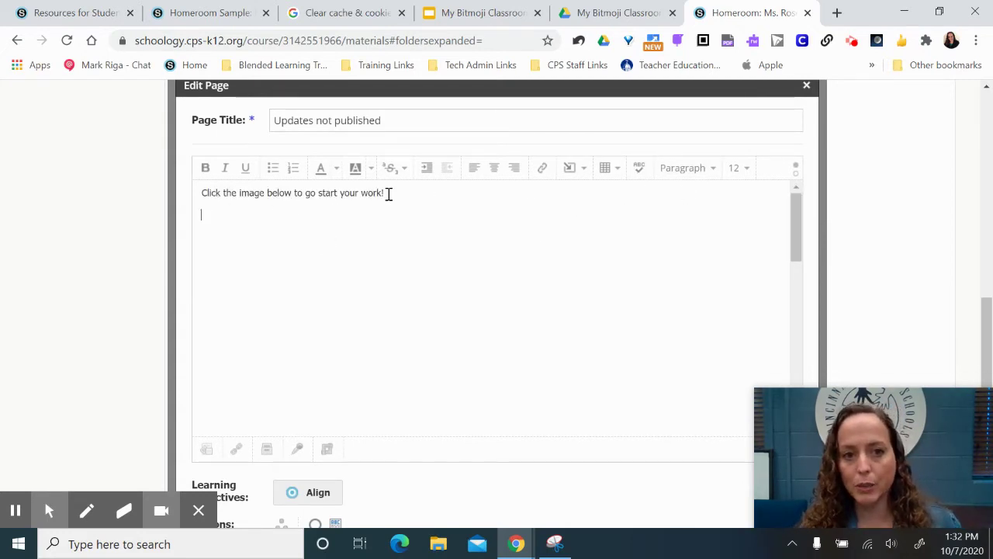
# Review the download formats offered for the My Bitmoji Classroom presentation in Google Slides, then return to the Schoology page editor
pyautogui.click(457, 15)
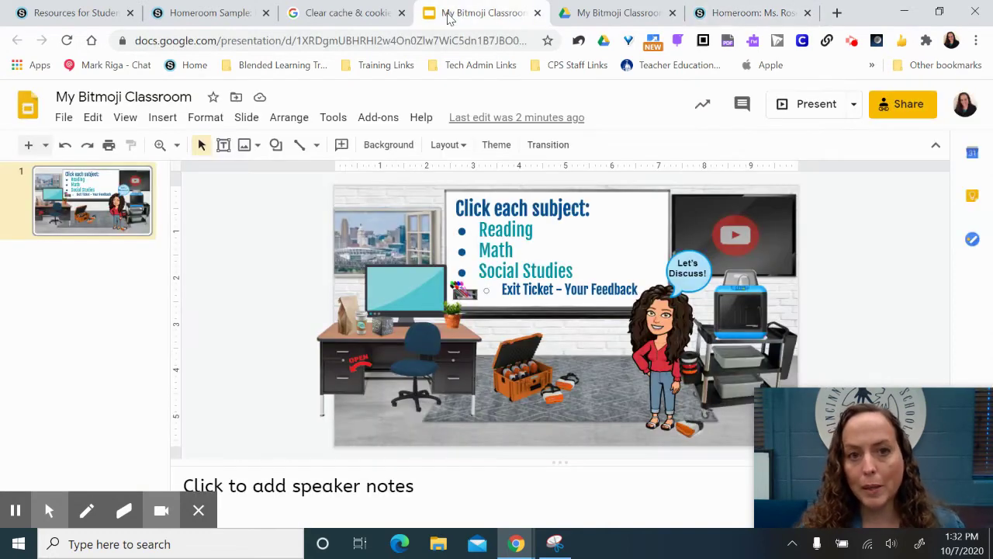
pyautogui.click(76, 121)
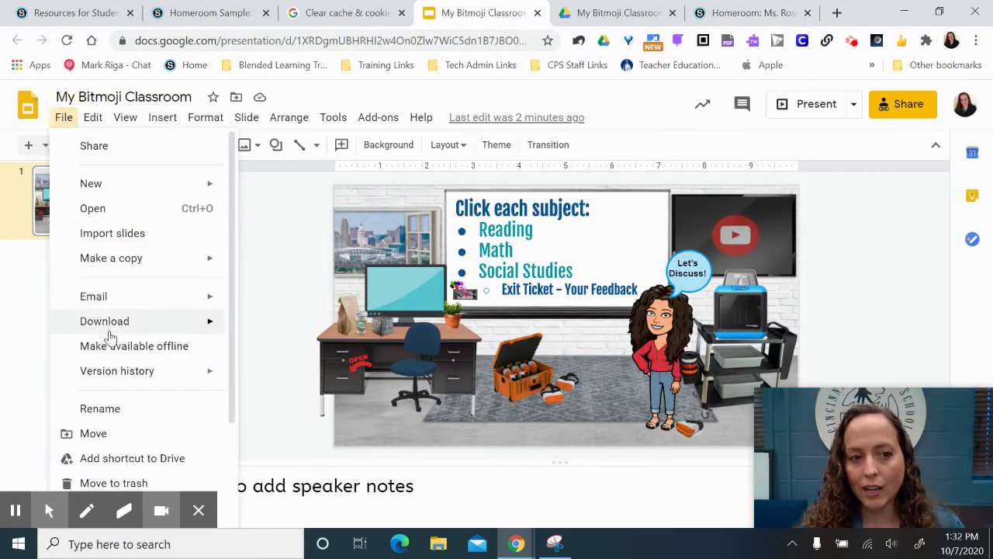
pyautogui.moveTo(104, 325)
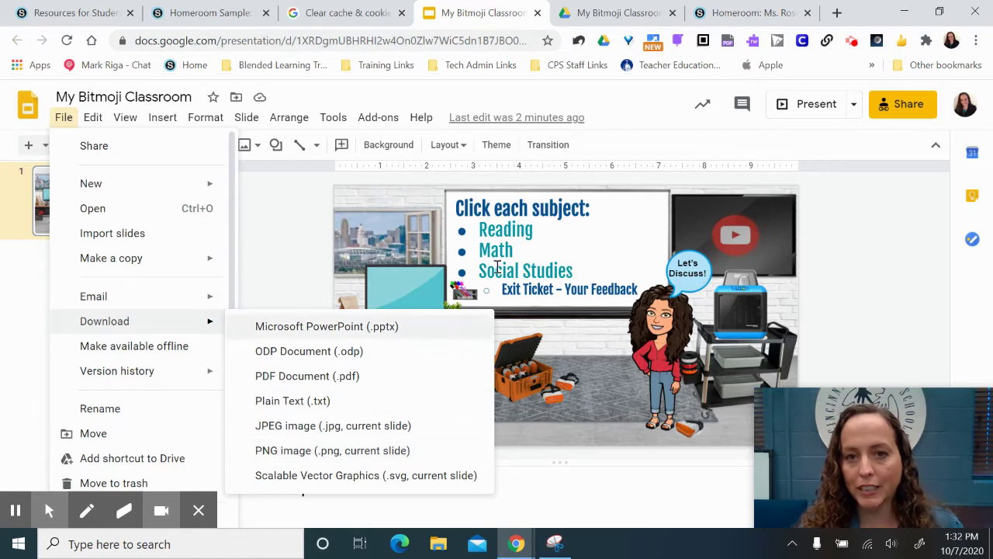
pyautogui.click(757, 13)
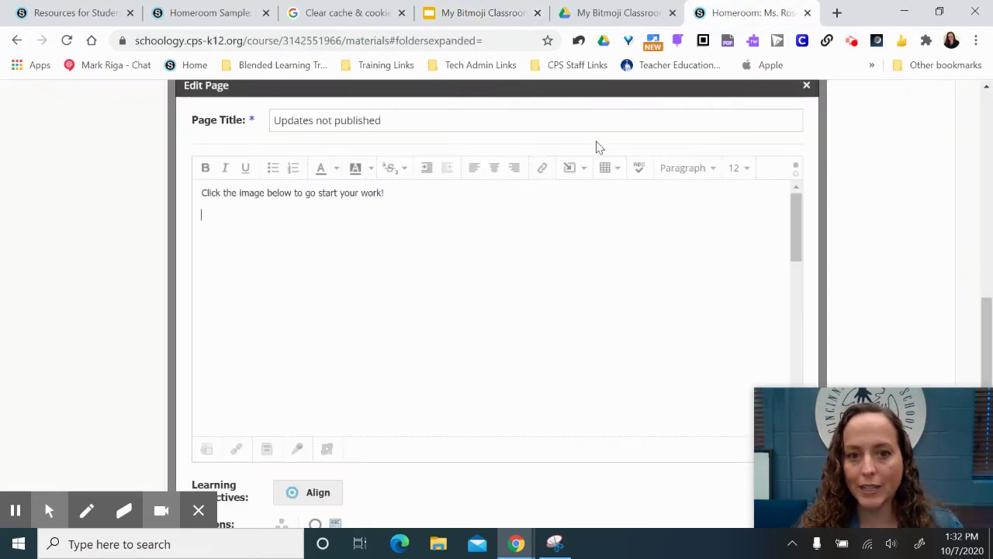
# Insert the image file "My Bitmoji Classroom (1)" from the Downloads folder below the page's start-your-work line
pyautogui.click(567, 171)
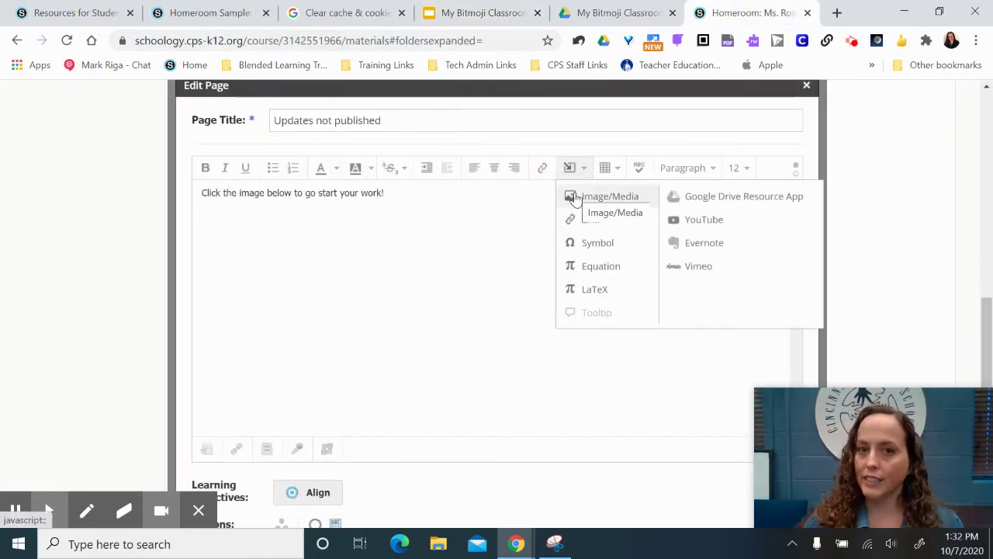
pyautogui.click(572, 196)
pyautogui.click(406, 246)
pyautogui.click(180, 130)
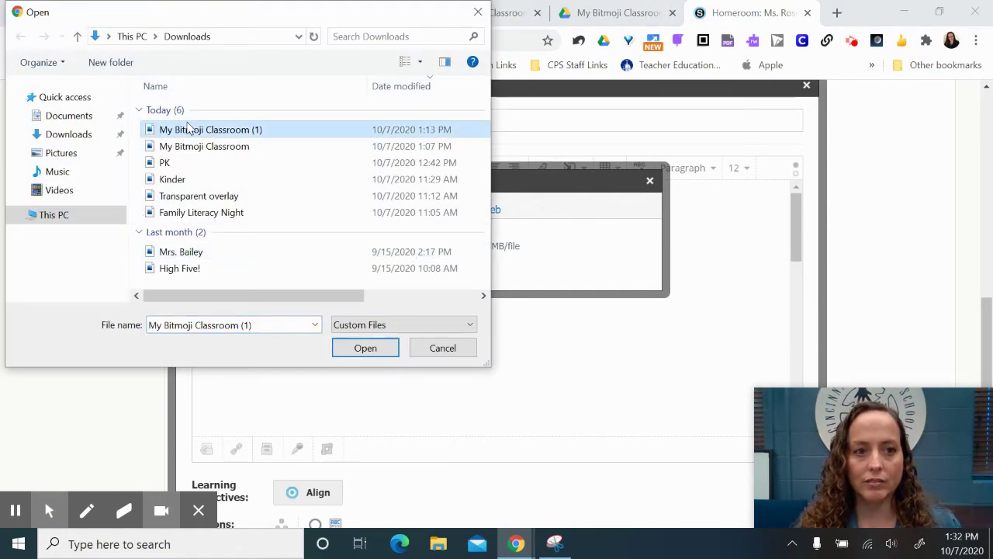
pyautogui.click(365, 347)
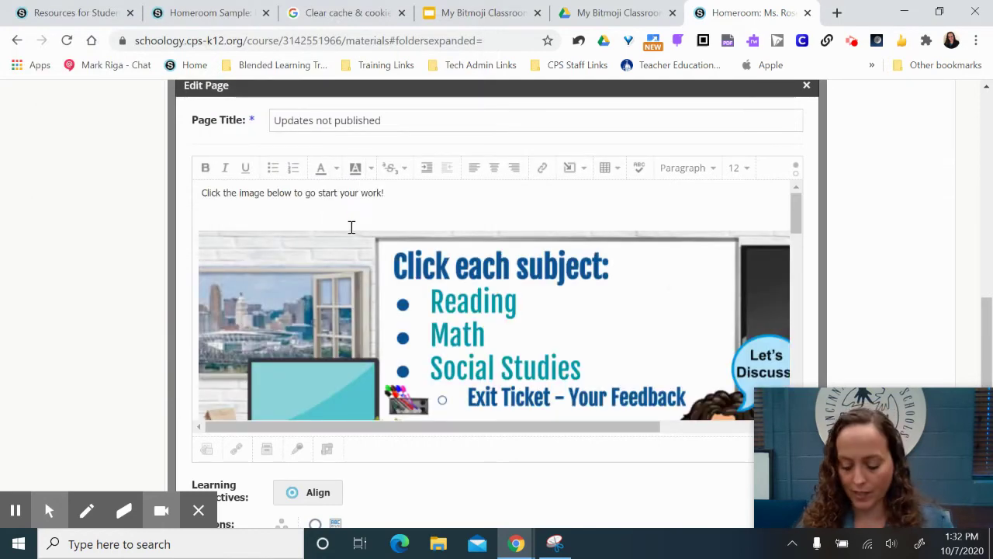
# Remove the blank line above the inserted classroom image and shrink the image to less than half the editor's width
pyautogui.click(282, 267)
pyautogui.click(253, 211)
pyautogui.press('BackSpace')
pyautogui.click(249, 226)
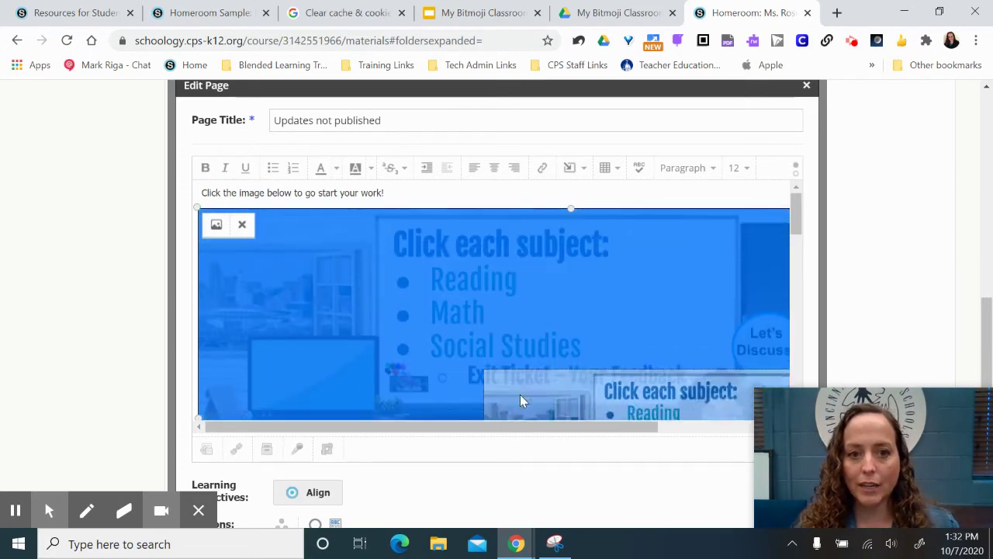
pyautogui.moveTo(551, 415); pyautogui.dragTo(521, 390)
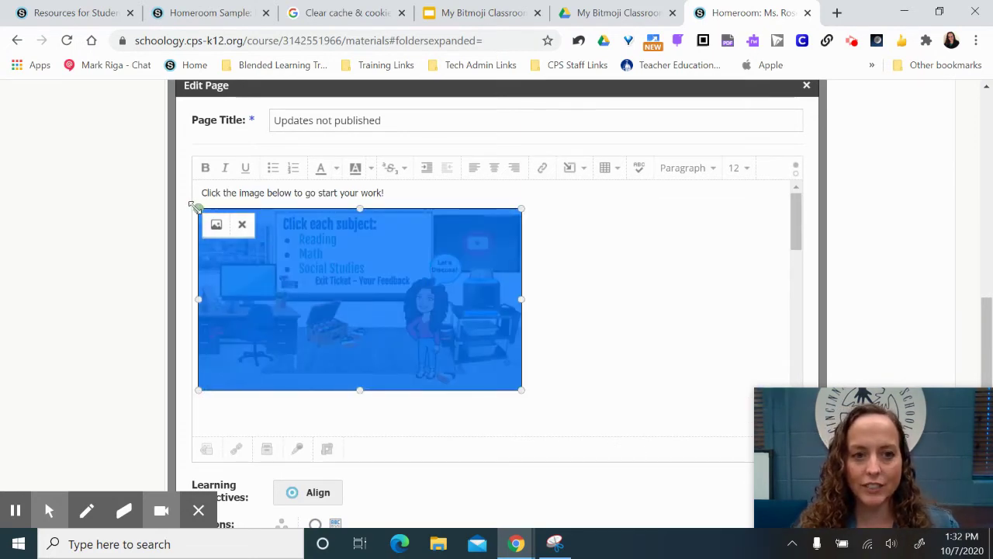
pyautogui.moveTo(196, 207); pyautogui.dragTo(267, 247)
pyautogui.click(525, 310)
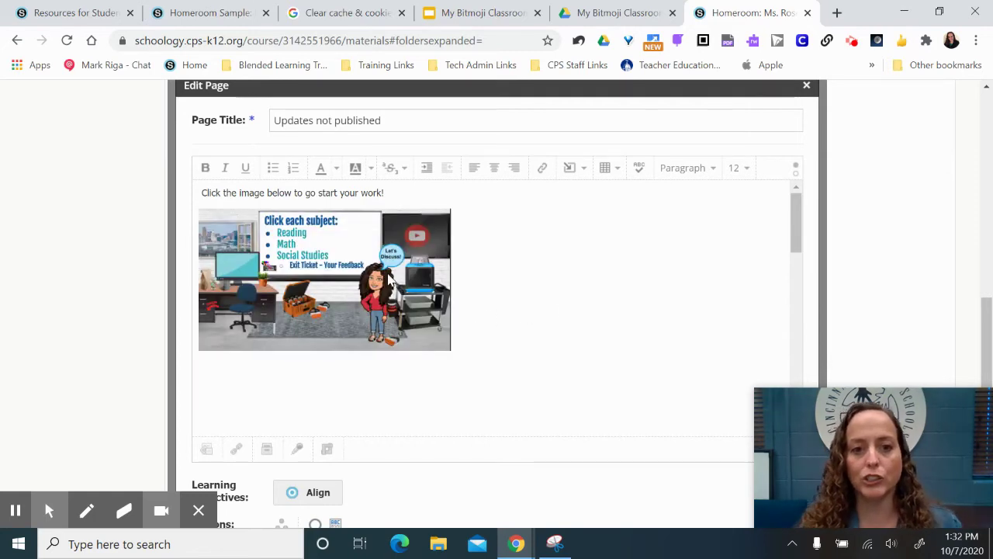
# Link the classroom image to the web address of the Resources for Students folder in the Homeroom Sample course
pyautogui.click(342, 281)
pyautogui.click(60, 9)
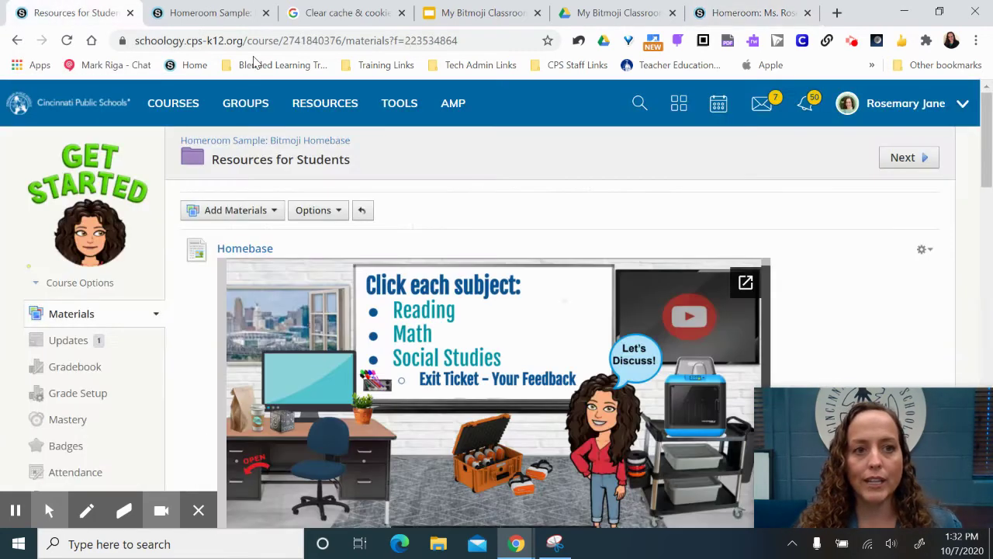
pyautogui.click(210, 40)
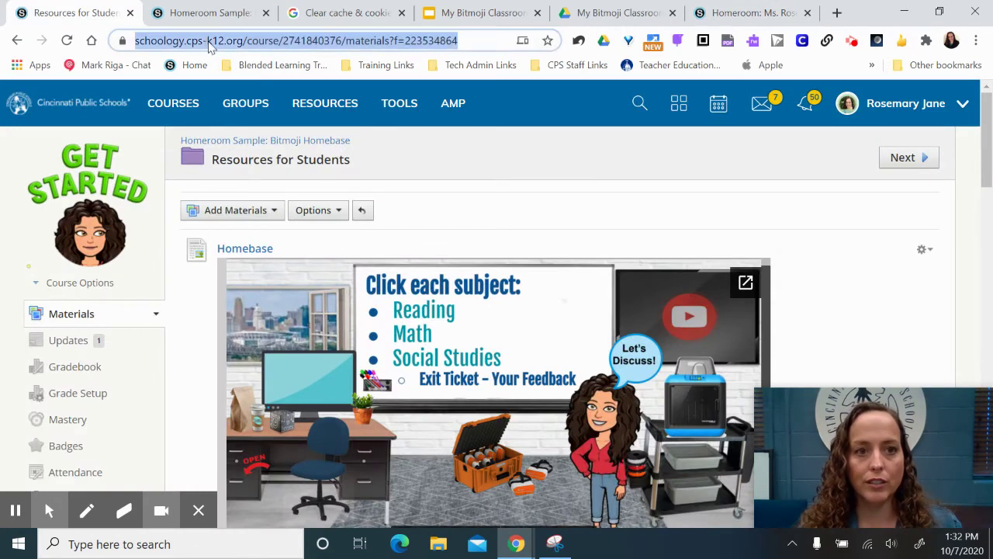
pyautogui.rightClick(210, 41)
pyautogui.click(241, 151)
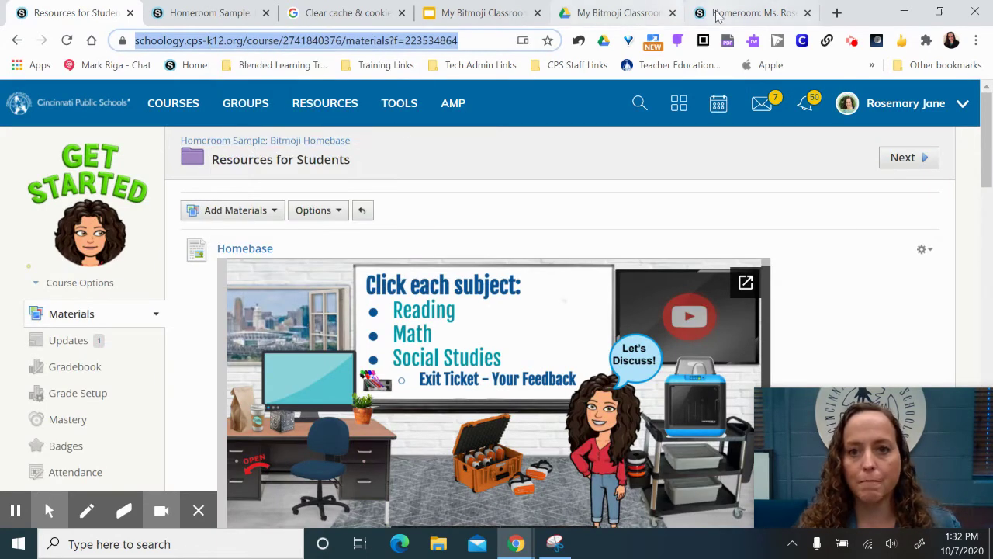
pyautogui.click(749, 12)
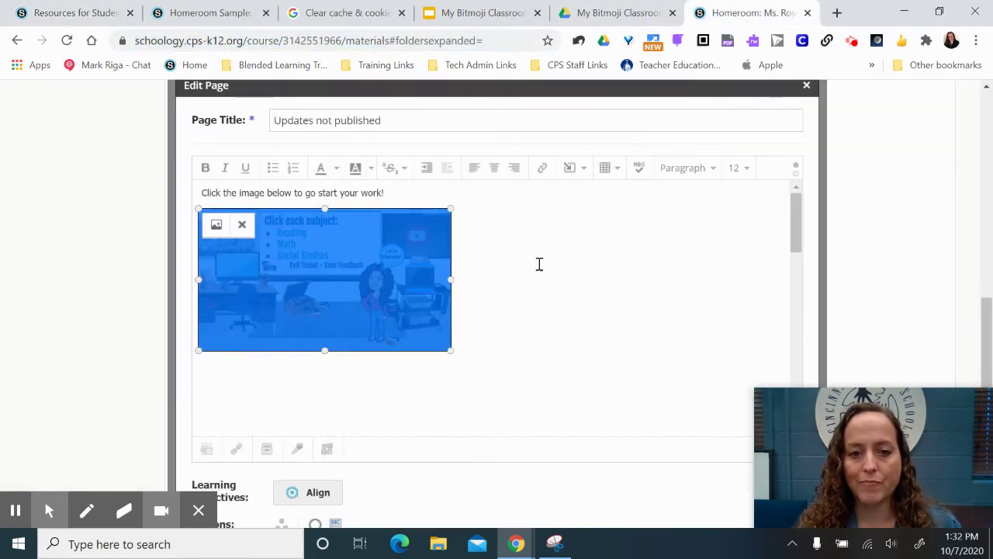
pyautogui.click(543, 170)
pyautogui.rightClick(461, 247)
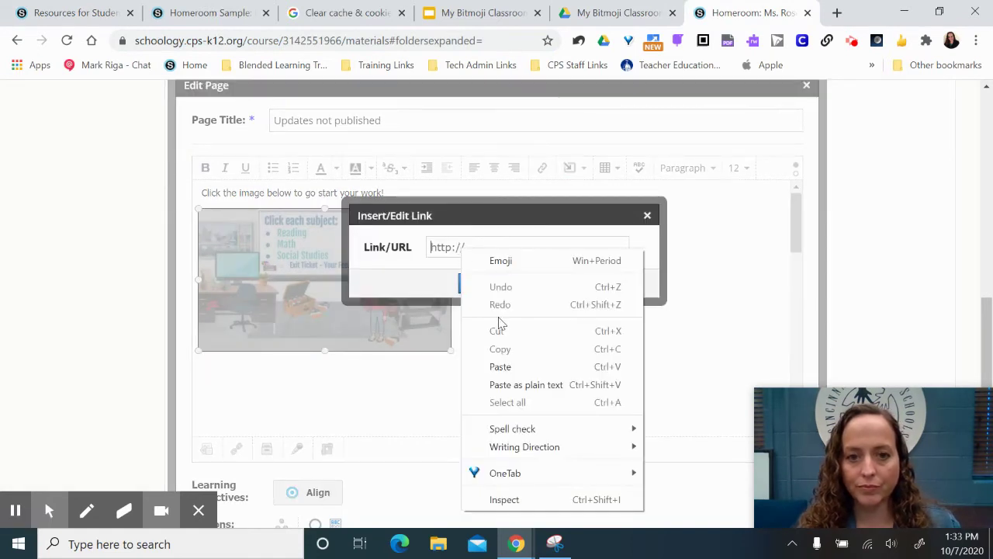
pyautogui.click(499, 368)
pyautogui.click(478, 283)
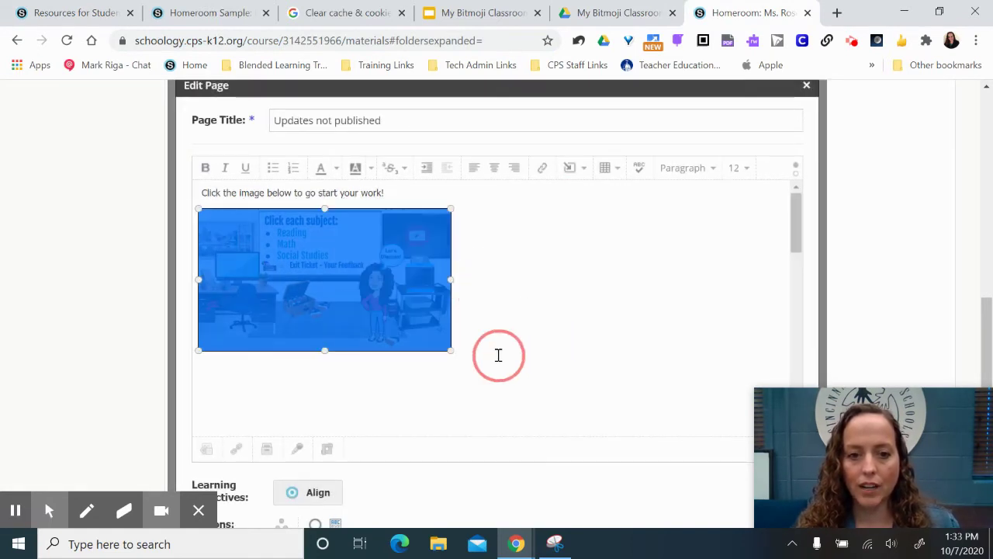
# Copy the instruction line together with the linked classroom image and save the page changes
pyautogui.click(388, 371)
pyautogui.moveTo(482, 345); pyautogui.dragTo(187, 190)
pyautogui.rightClick(291, 241)
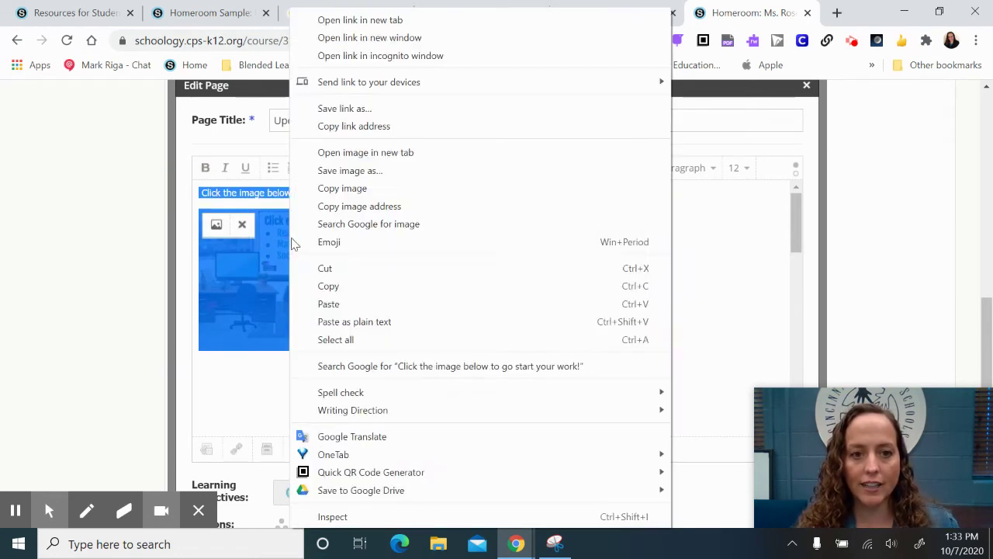
pyautogui.click(326, 284)
pyautogui.scroll(-3, 854, 243)
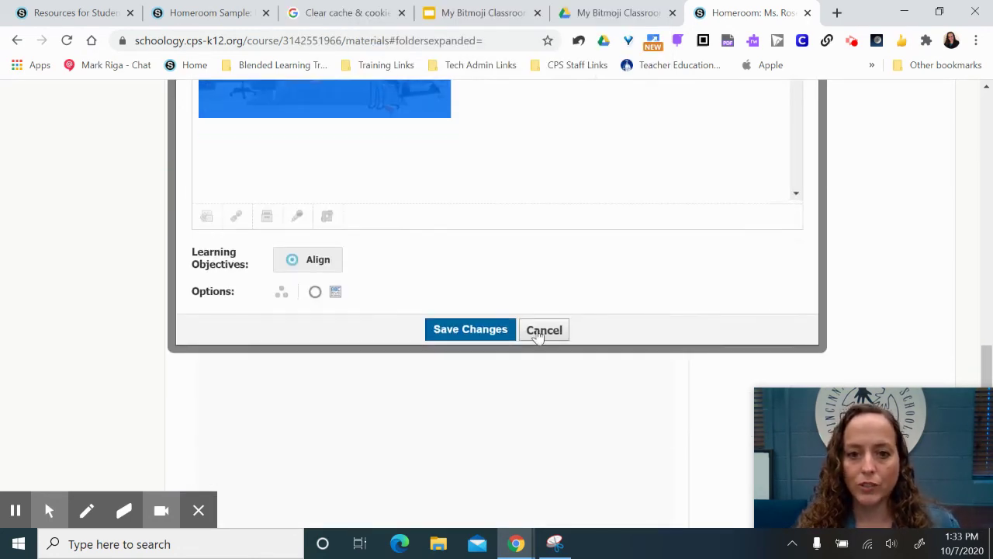
pyautogui.click(470, 328)
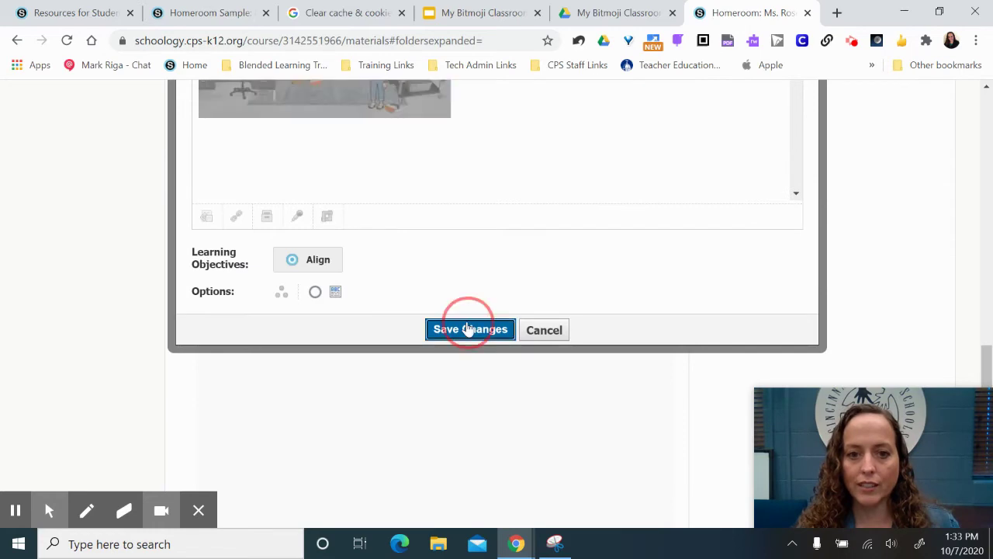
# Post the copied instruction line and linked classroom image as an update in the homeroom course
pyautogui.click(593, 12)
pyautogui.click(718, 15)
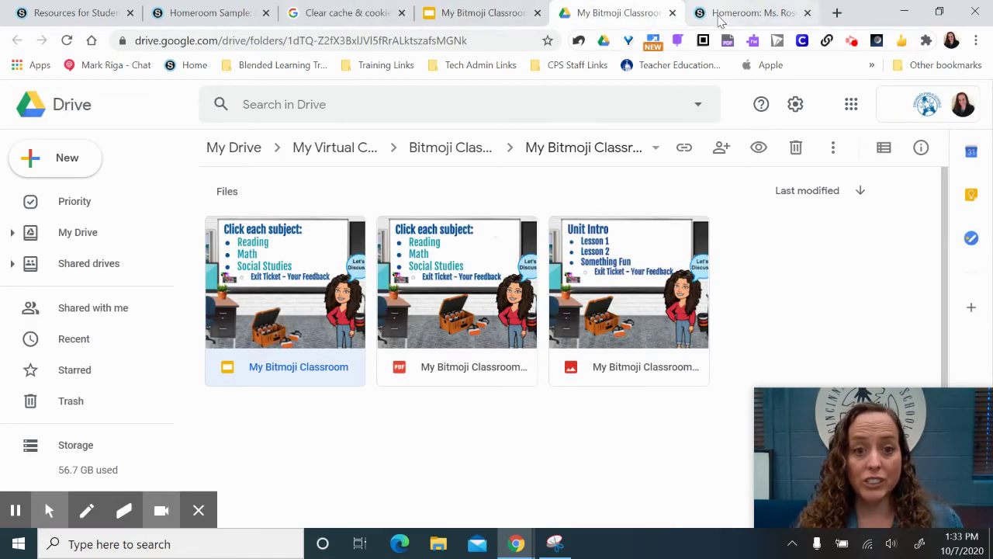
pyautogui.scroll(-4, 302, 213)
pyautogui.scroll(4, 146, 194)
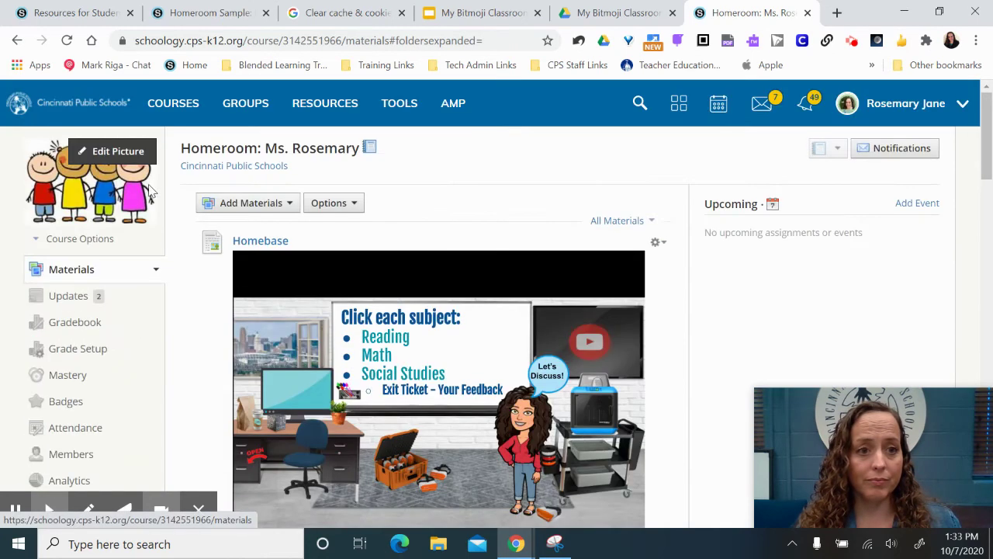
pyautogui.click(70, 298)
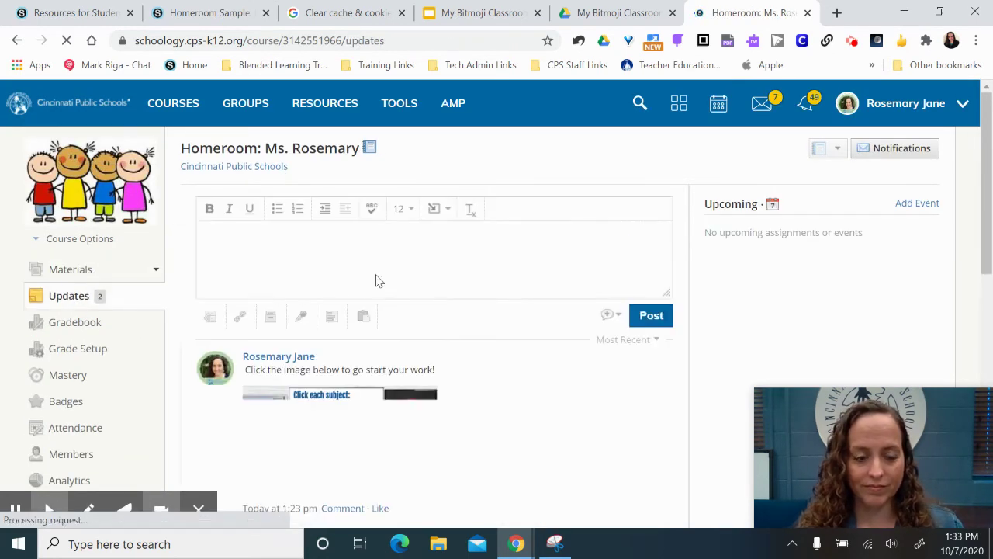
pyautogui.rightClick(271, 247)
pyautogui.click(370, 366)
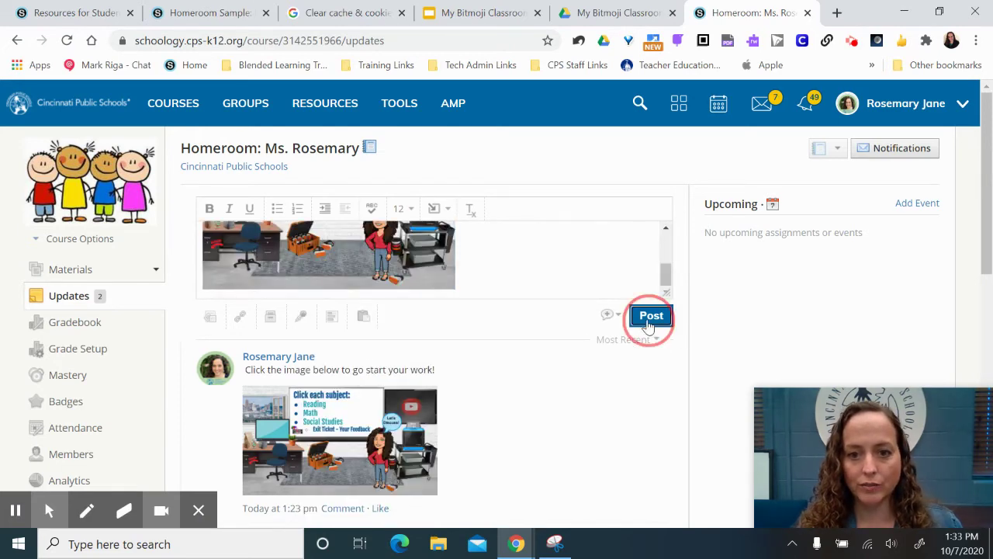
pyautogui.click(650, 324)
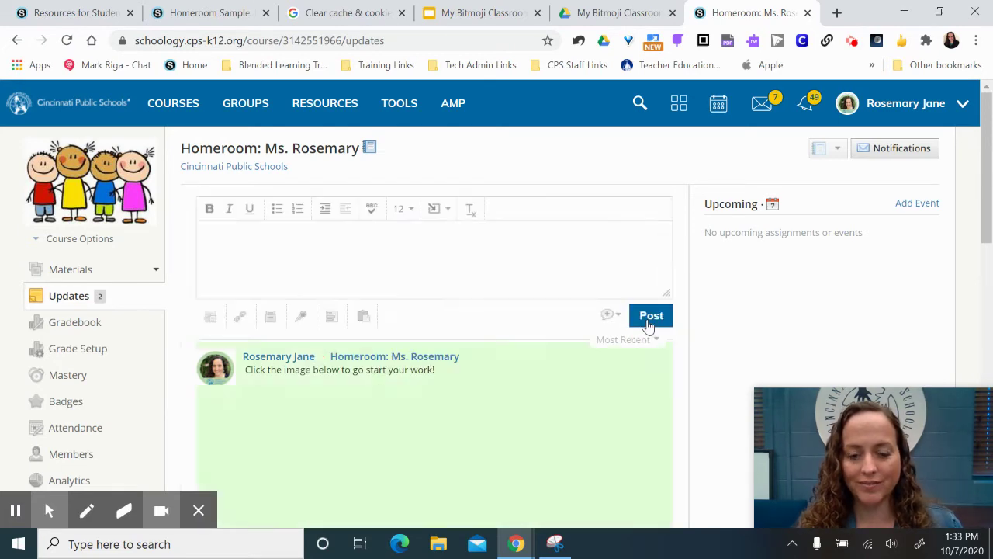
# Check the posted update in the home page's recent activity and follow its linked image through to the Social Studies course
pyautogui.click(69, 104)
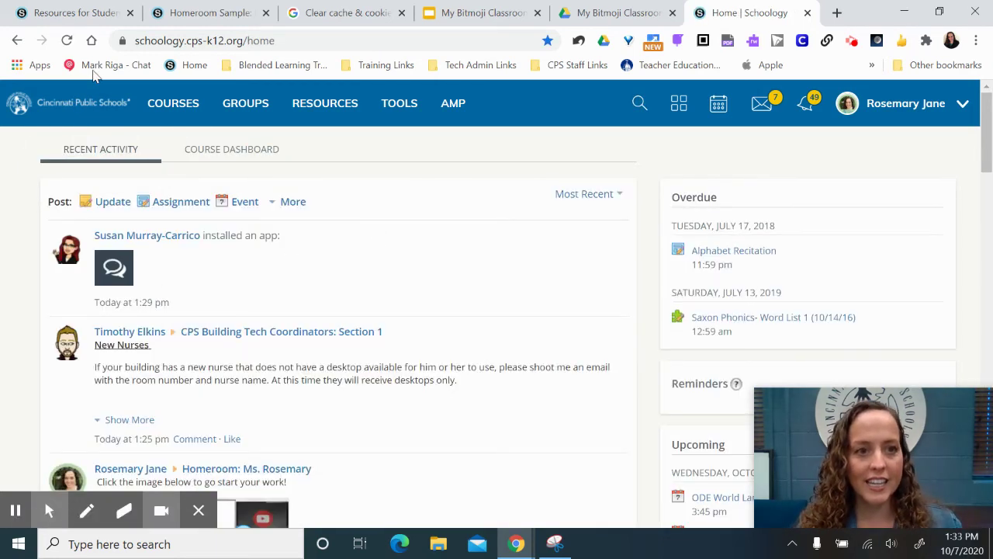
pyautogui.click(67, 40)
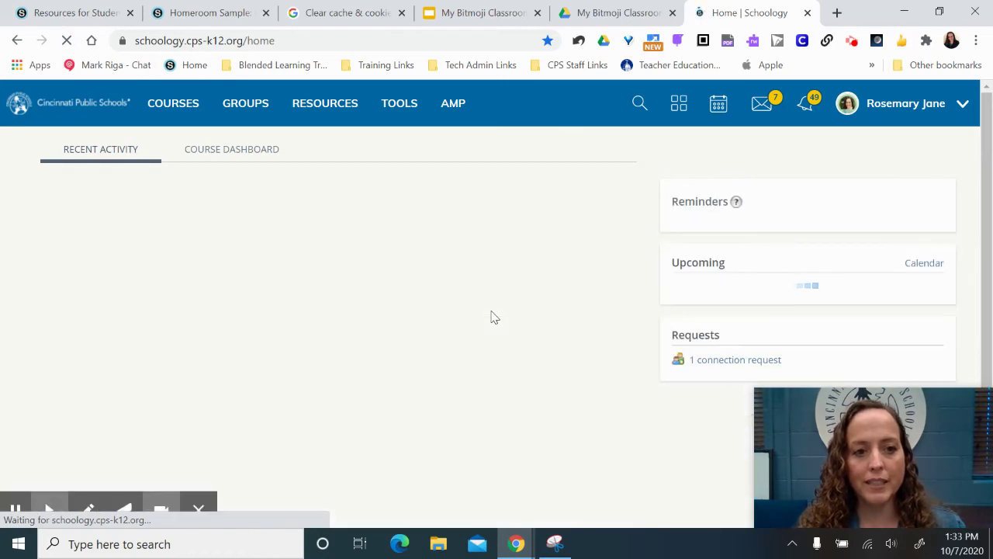
pyautogui.scroll(-1, 491, 316)
pyautogui.scroll(-3, 490, 317)
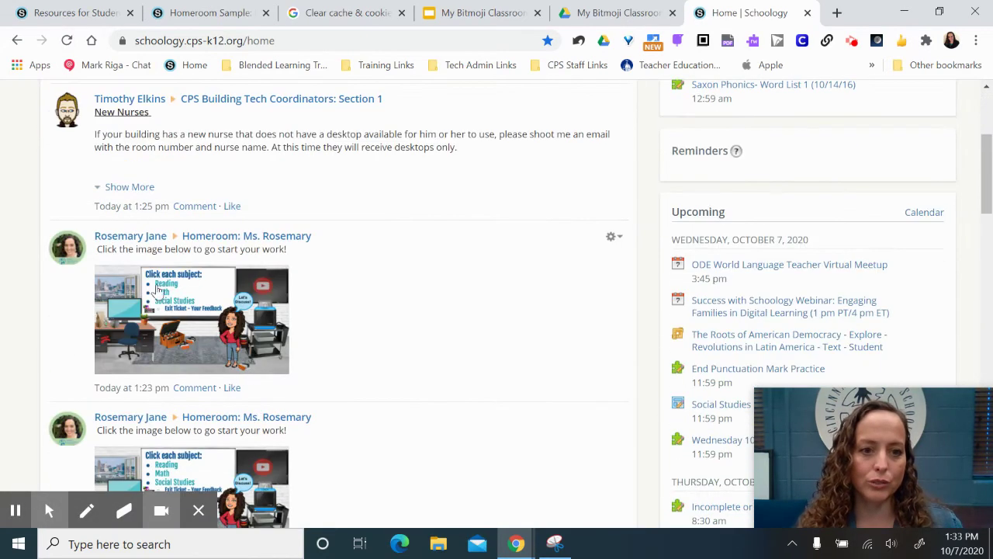
pyautogui.scroll(2, 214, 339)
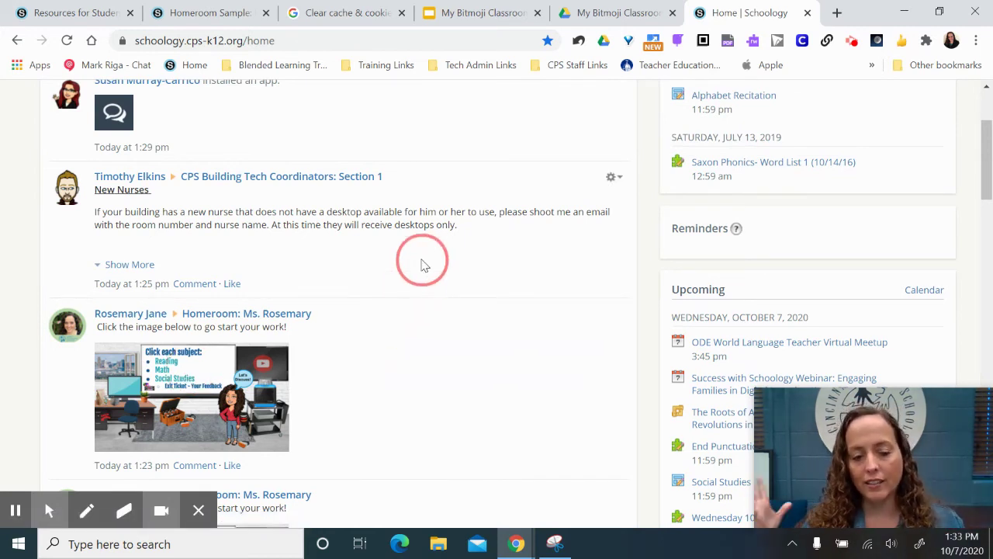
pyautogui.click(208, 381)
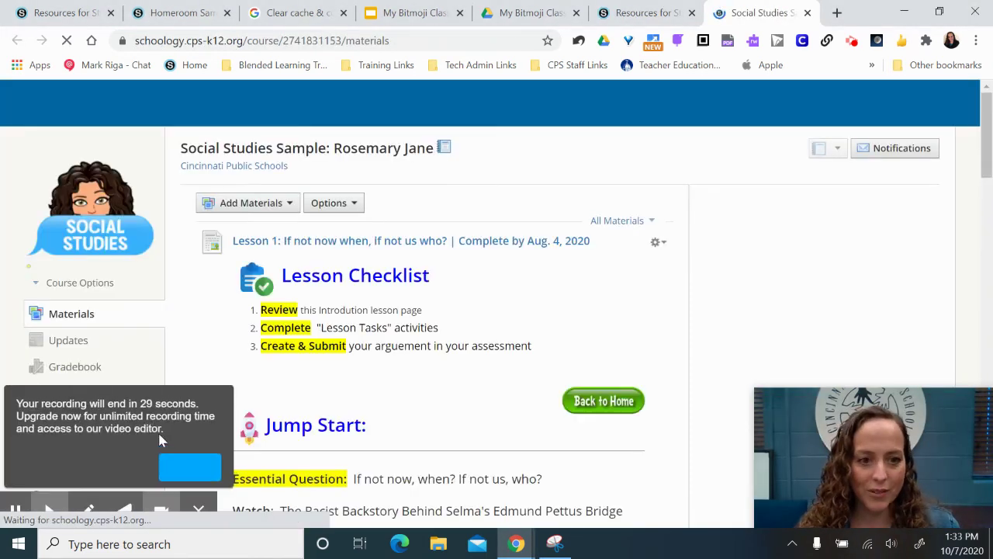
pyautogui.click(116, 467)
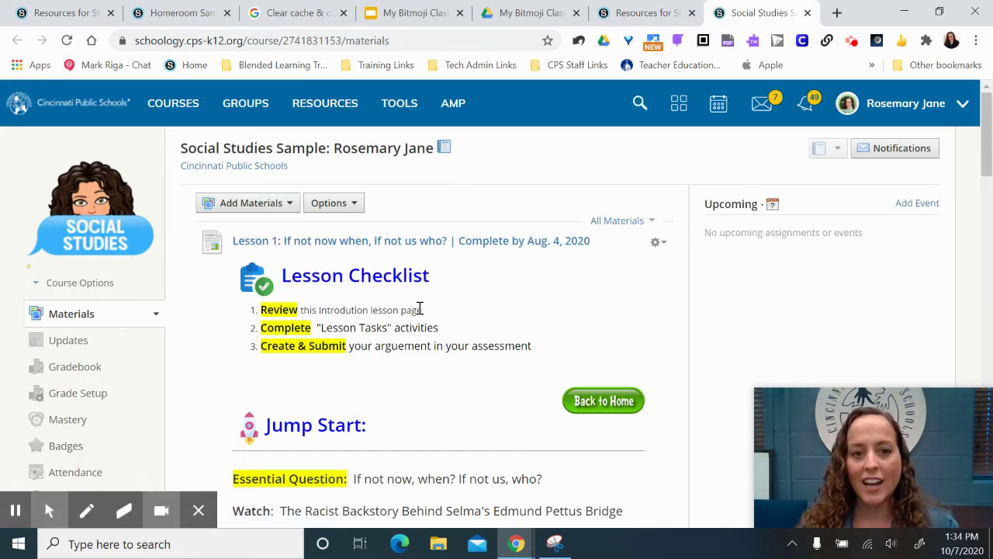
# Move the orange equipment case in front of the Bitmoji on the Google Slides slide and check the embedded copies in Schoology
pyautogui.click(393, 17)
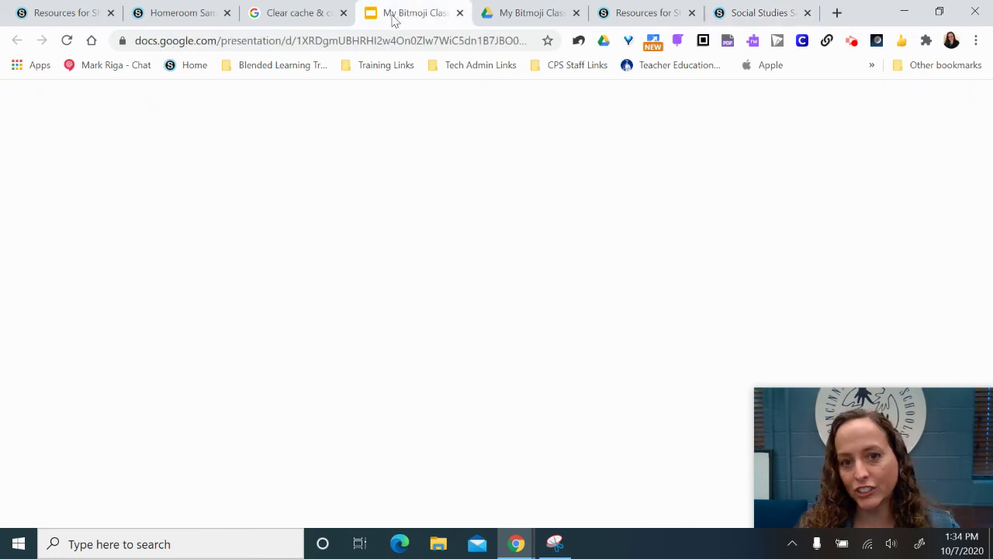
pyautogui.moveTo(515, 395); pyautogui.dragTo(638, 405)
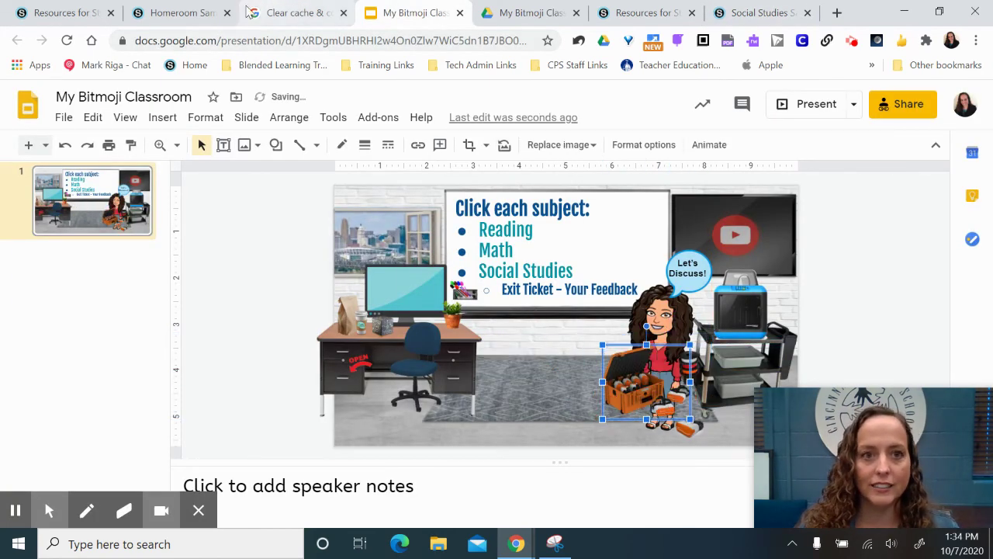
pyautogui.click(177, 12)
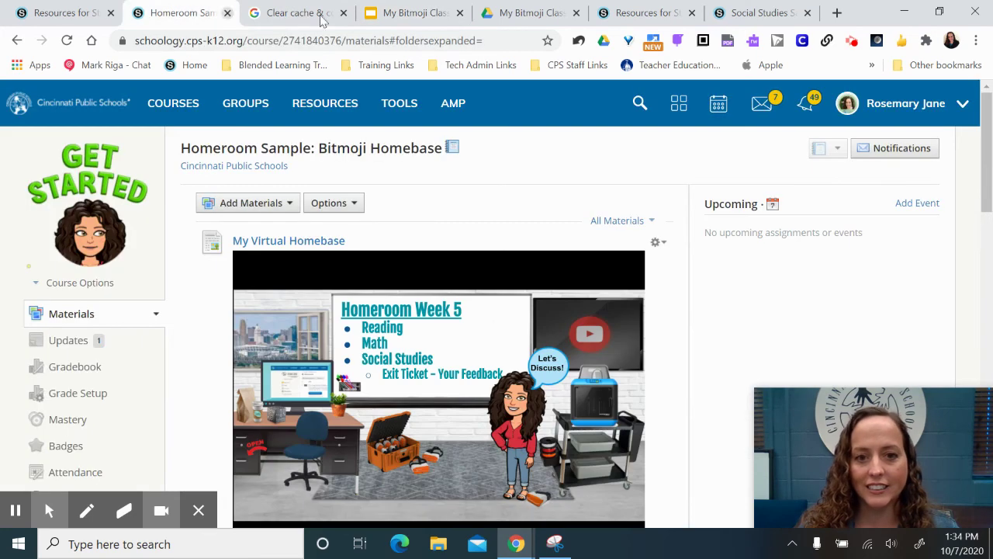
pyautogui.click(597, 14)
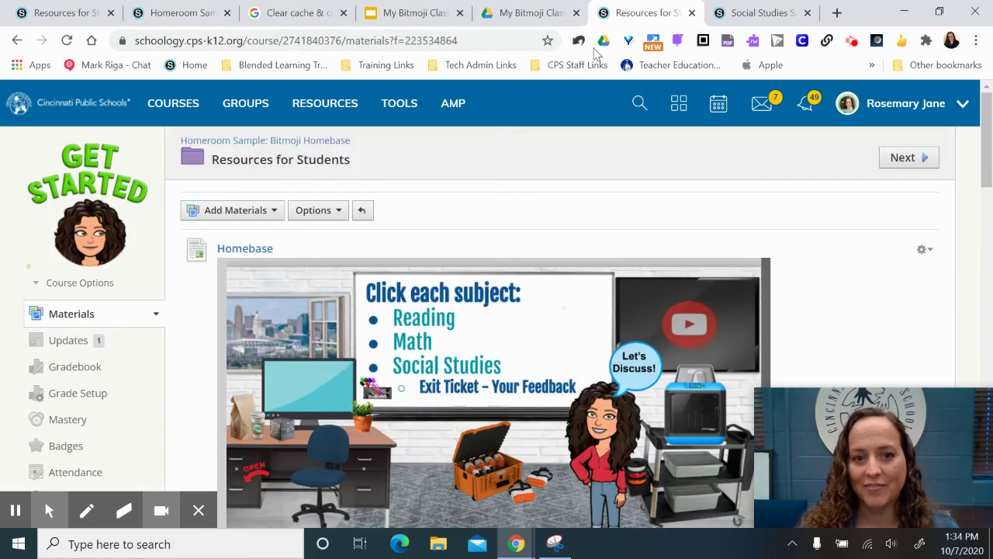
pyautogui.click(766, 13)
pyautogui.click(669, 17)
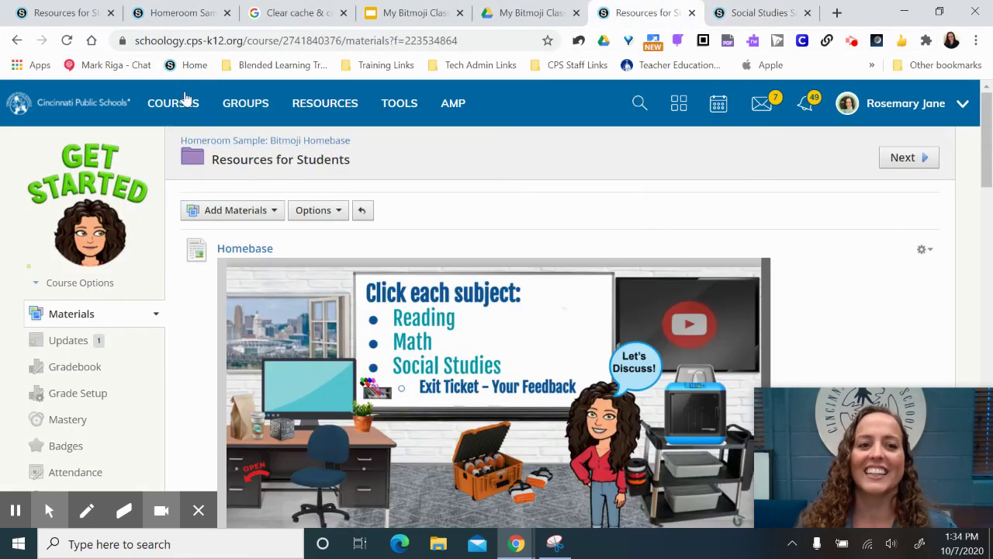
# Display the Schoology course list and open a course from its third row
pyautogui.click(173, 102)
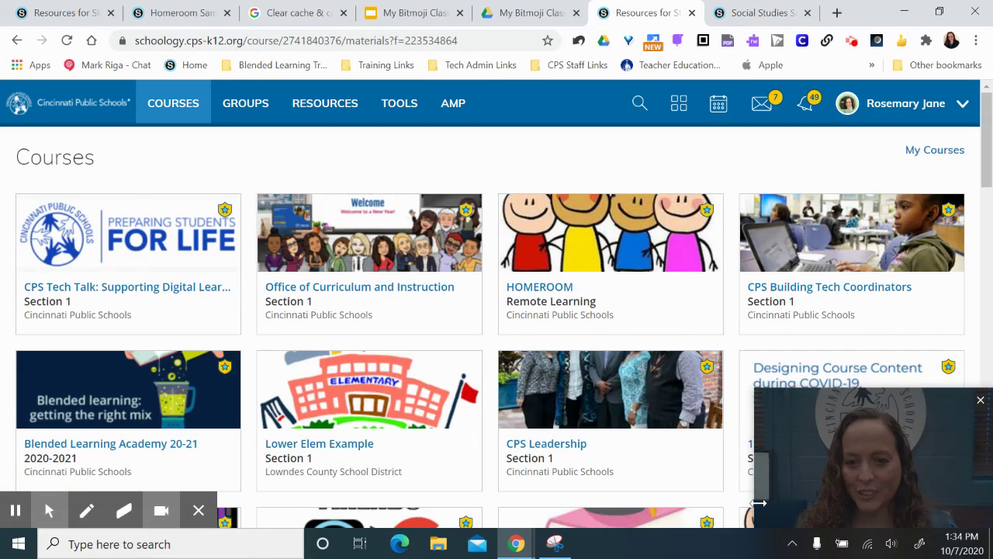
pyautogui.click(745, 513)
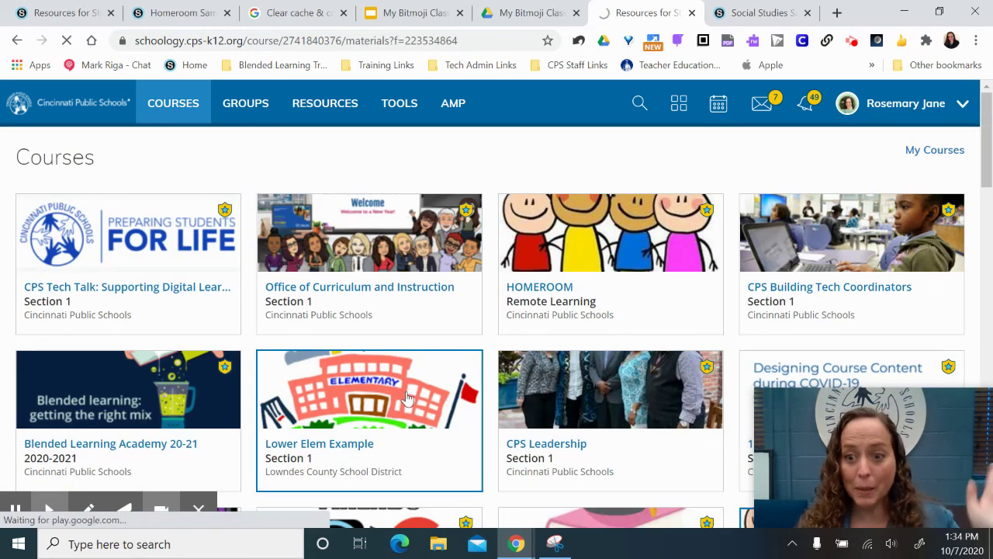